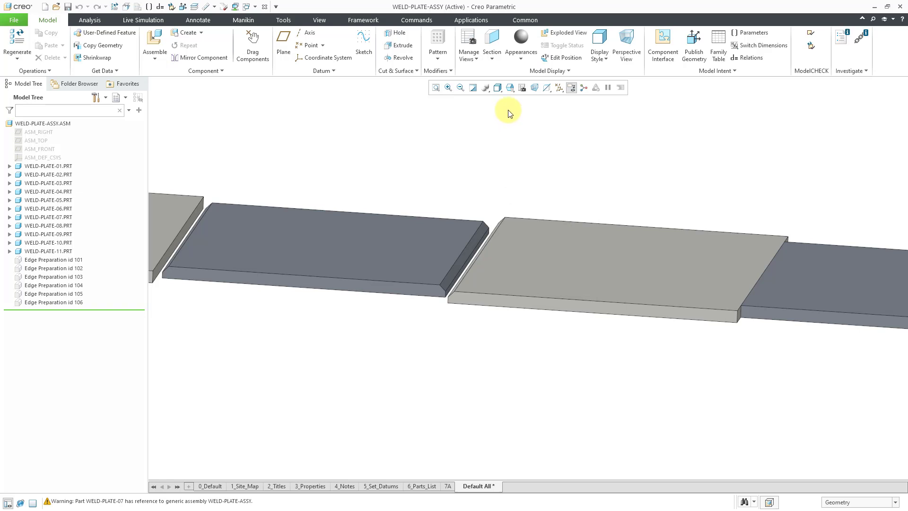
Step: Start the Weld Wizard in the Welding application and define a symmetrical bevel edge preparation without a weld, with a 45.000 angle and 0.250 depth
click(472, 22)
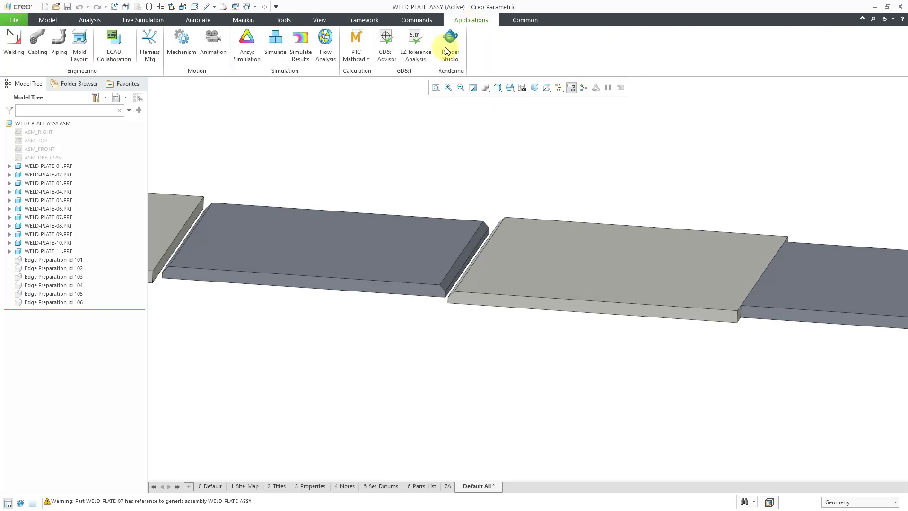
click(14, 47)
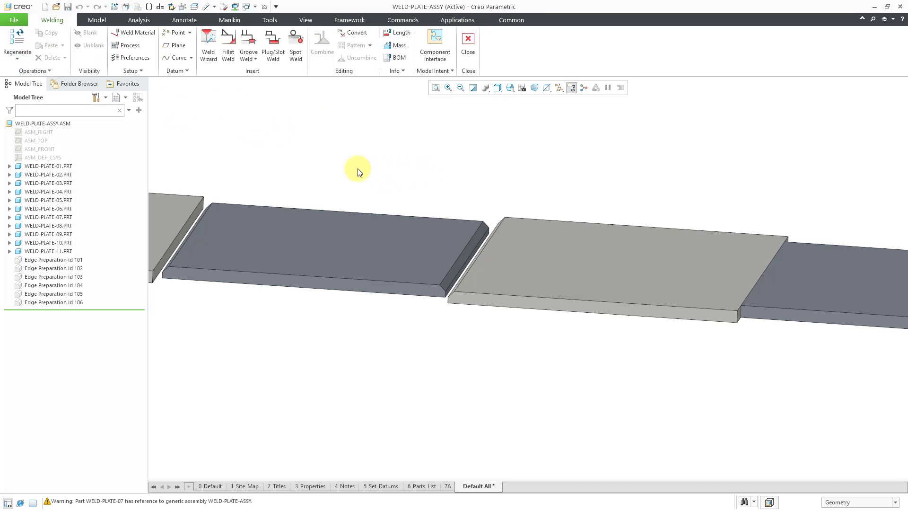
click(210, 56)
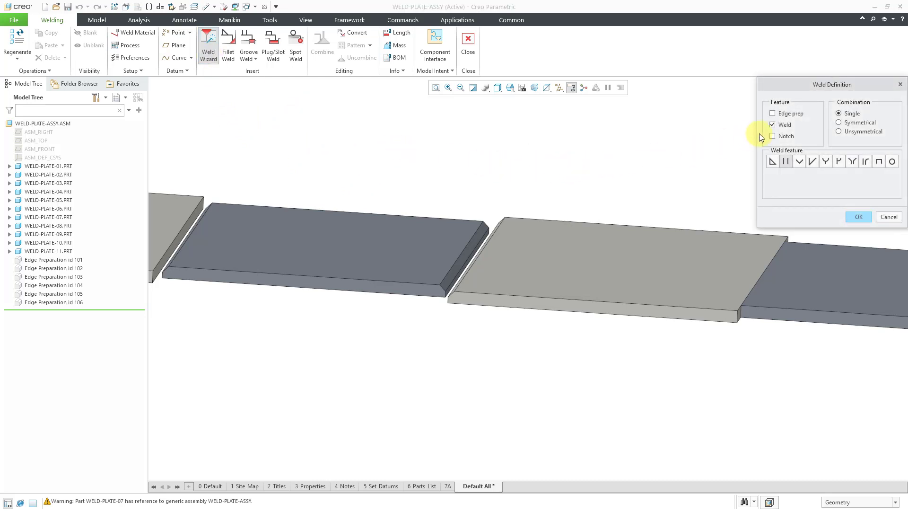
click(773, 113)
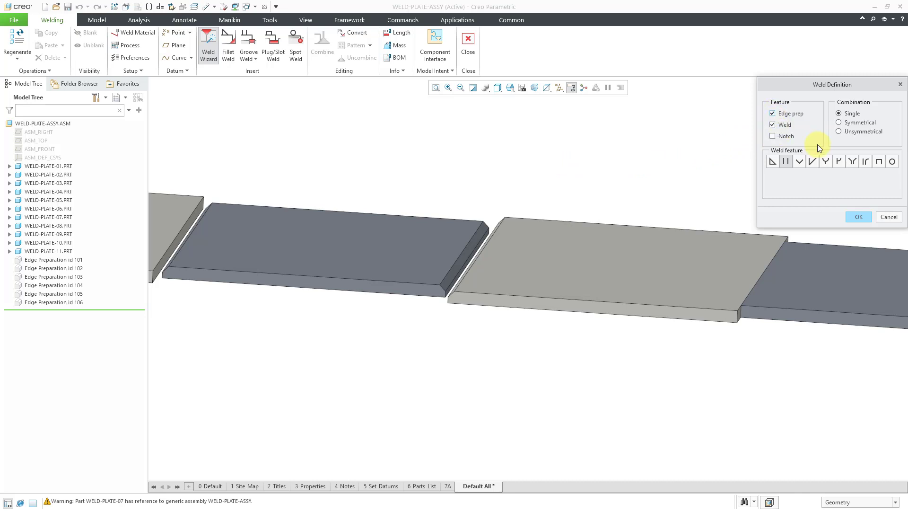
click(773, 125)
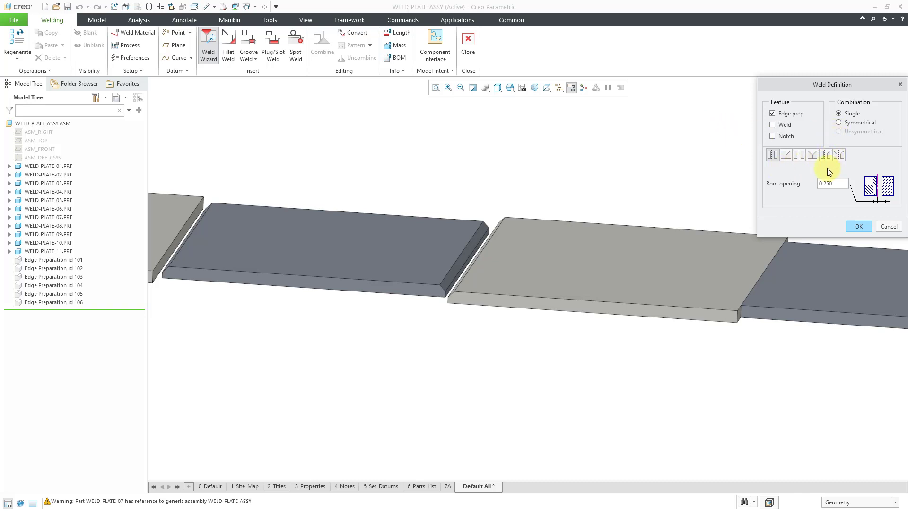
click(839, 123)
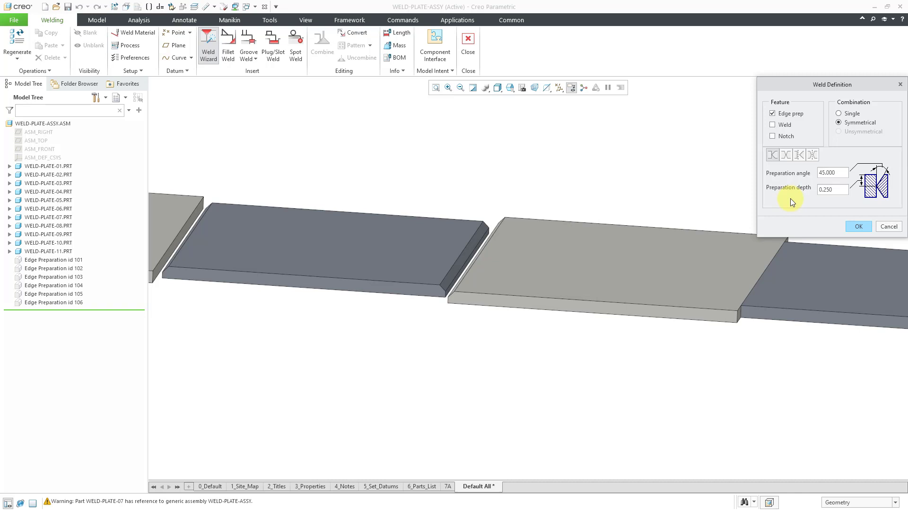
click(859, 226)
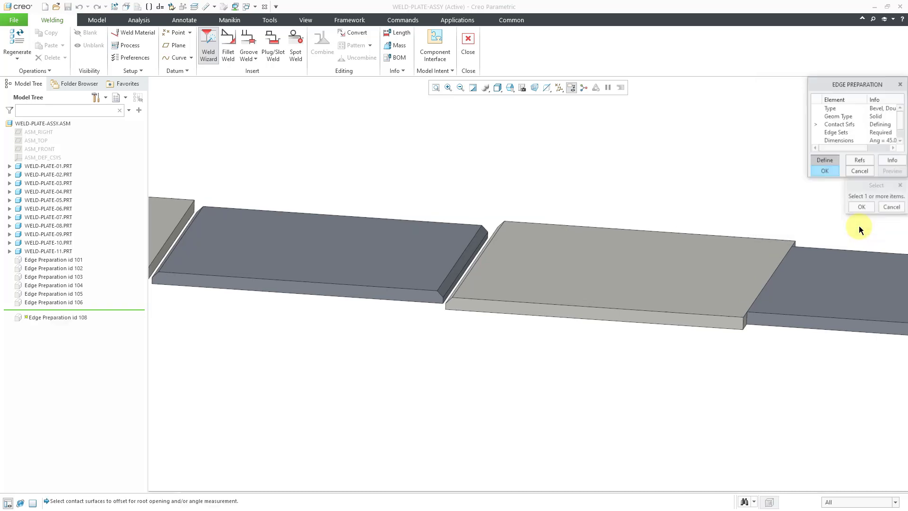
Step: Select the end face of WELD-PLATE-07 adjoining WELD-PLATE-08 as the contact surface for the edge preparation
shift+middle_drag(759, 218, 475, 193)
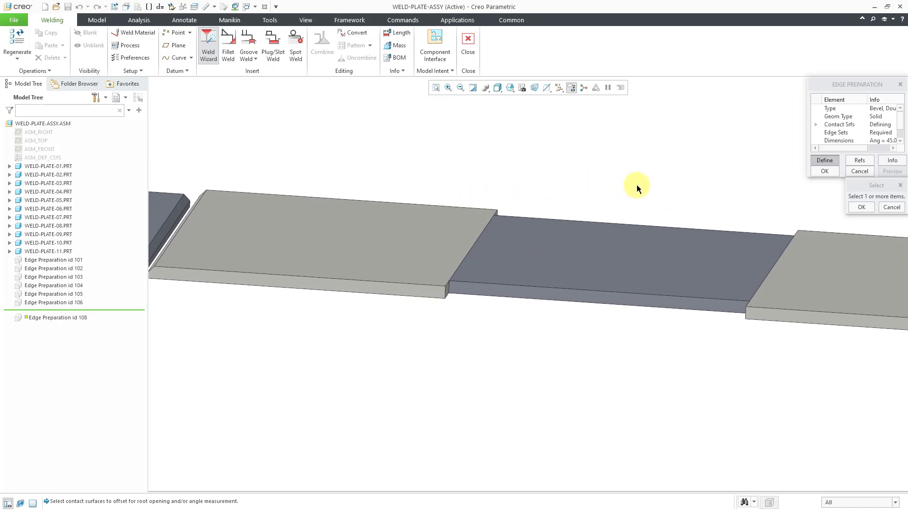
click(835, 85)
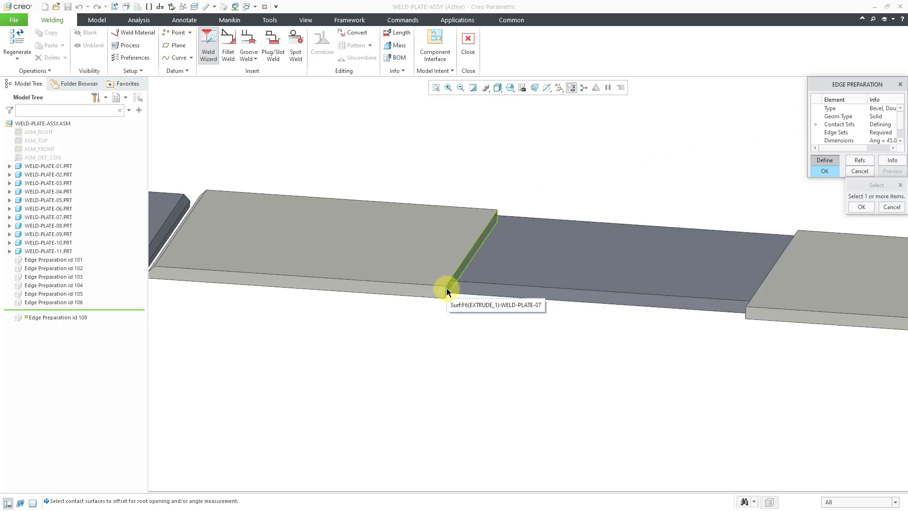
click(446, 288)
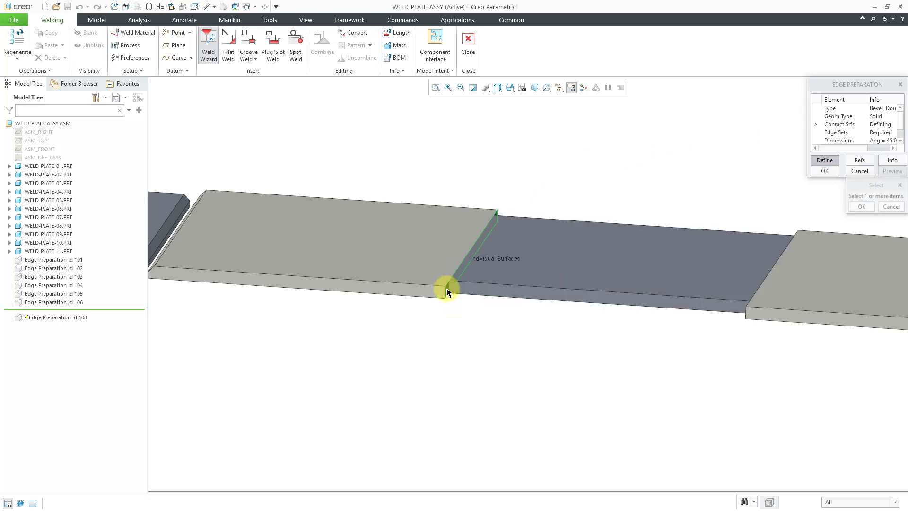
click(859, 208)
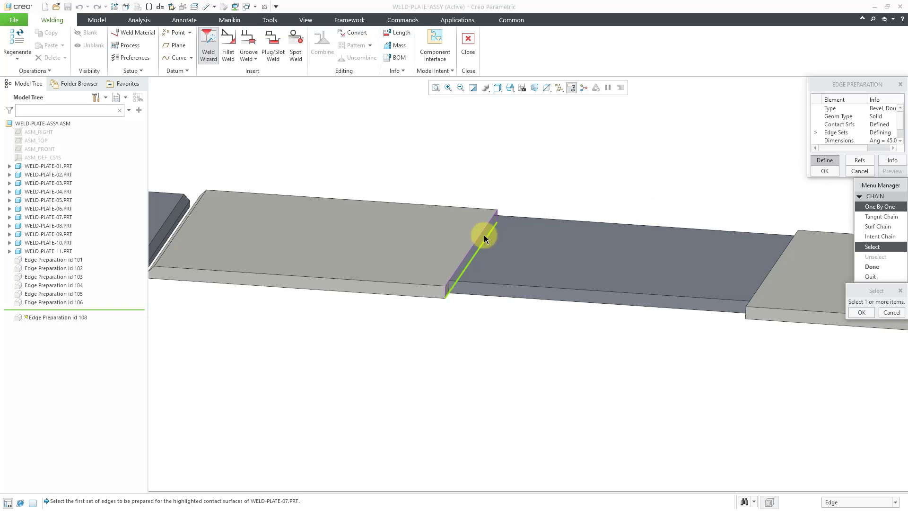
Step: Define the upper edge of WELD-PLATE-07's contact surface as the first set of edges to prepare
scroll(480, 298, down, 5)
scroll(483, 331, down, 2)
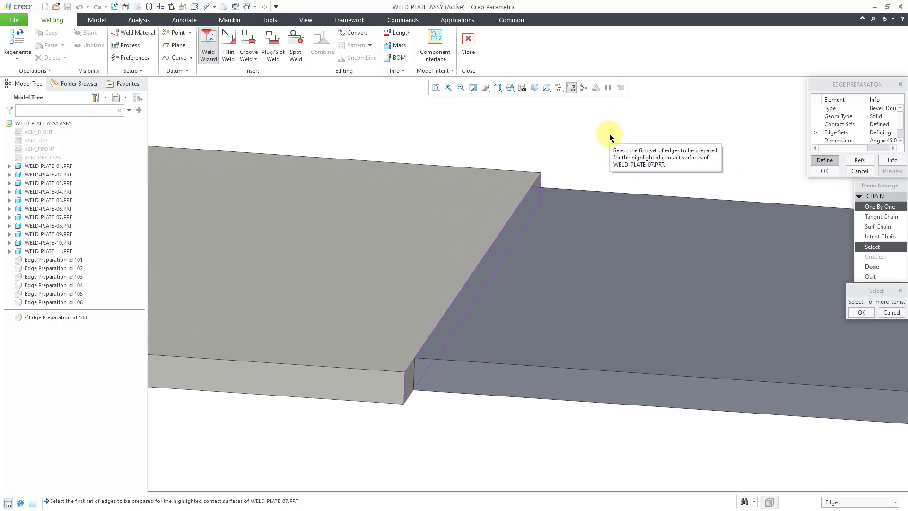
click(539, 180)
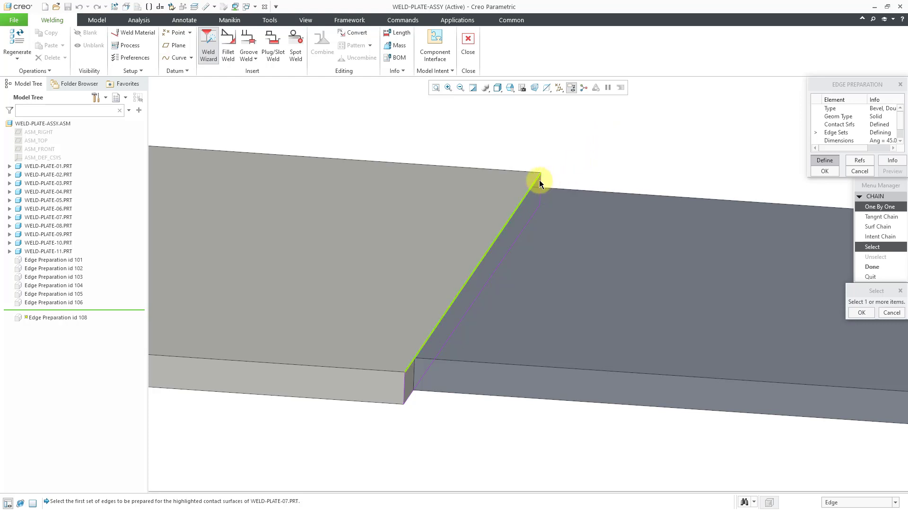
click(858, 311)
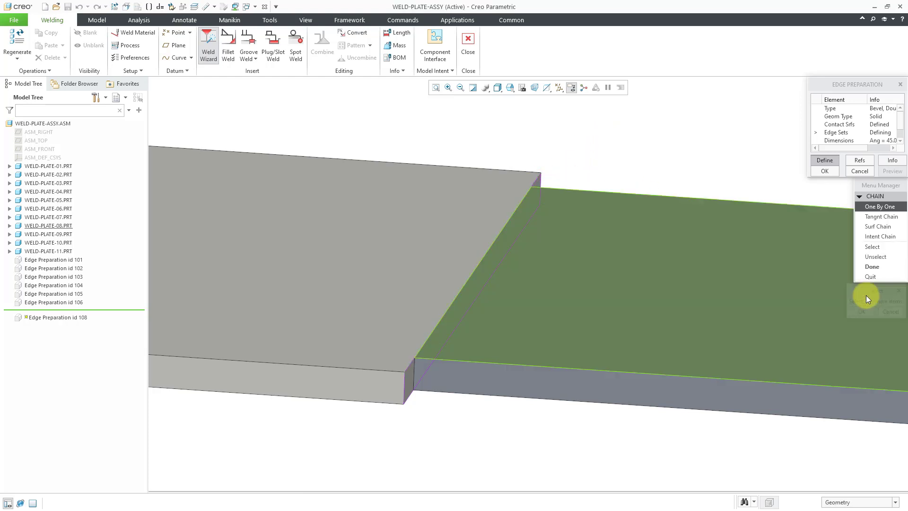
click(872, 269)
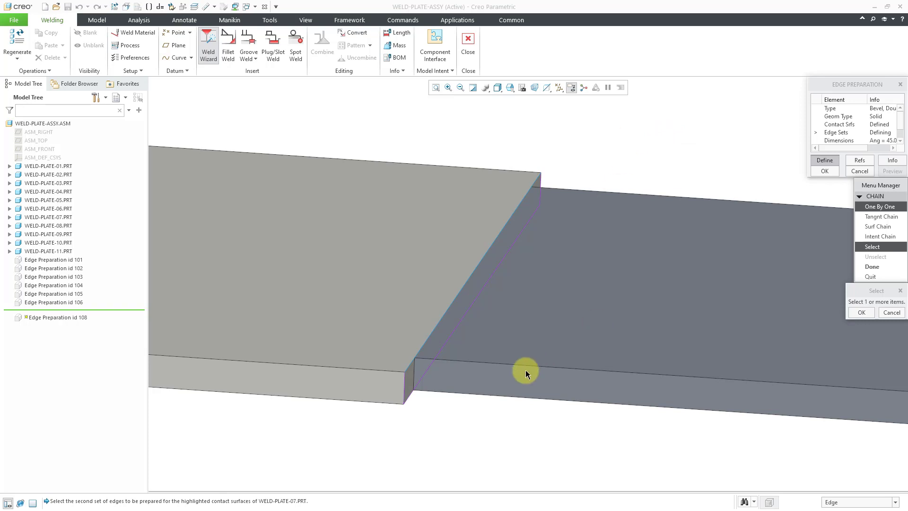
Step: Define the lower edge of WELD-PLATE-07's contact surface as the second edge set and complete the double bevel preparation
click(411, 396)
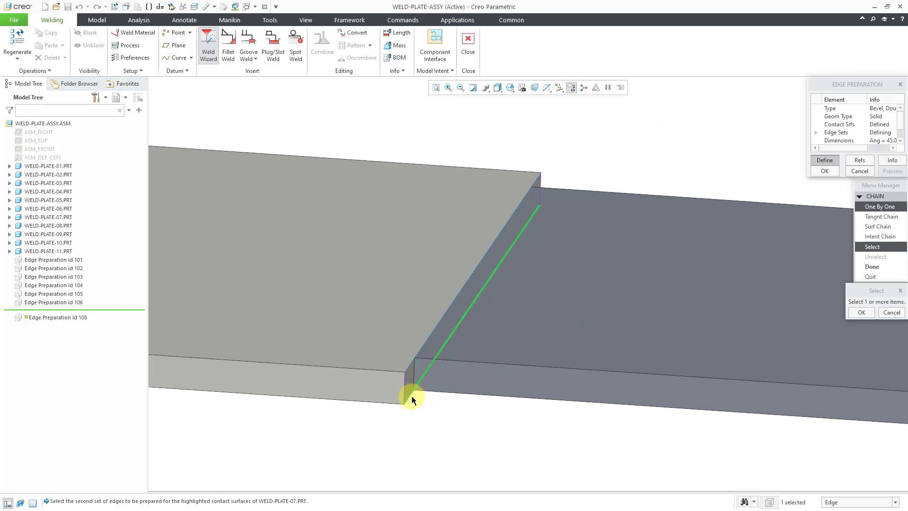
click(863, 312)
click(873, 267)
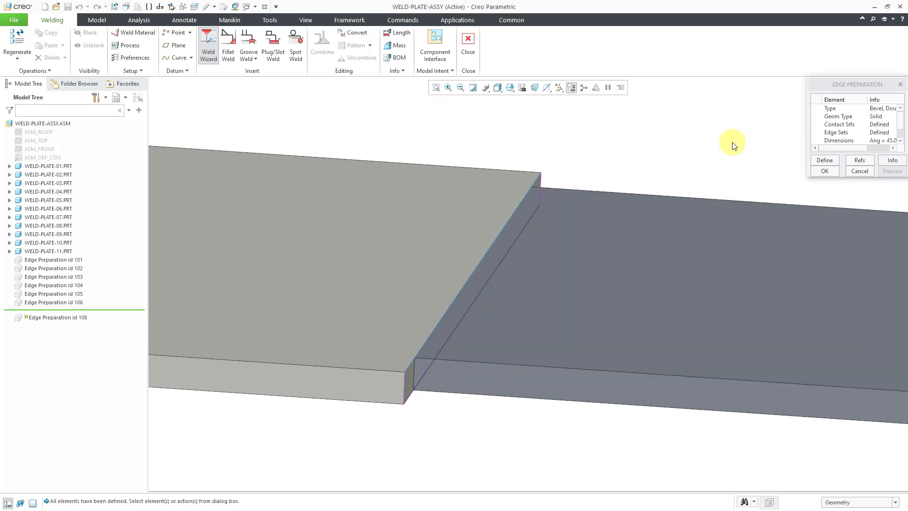
click(822, 169)
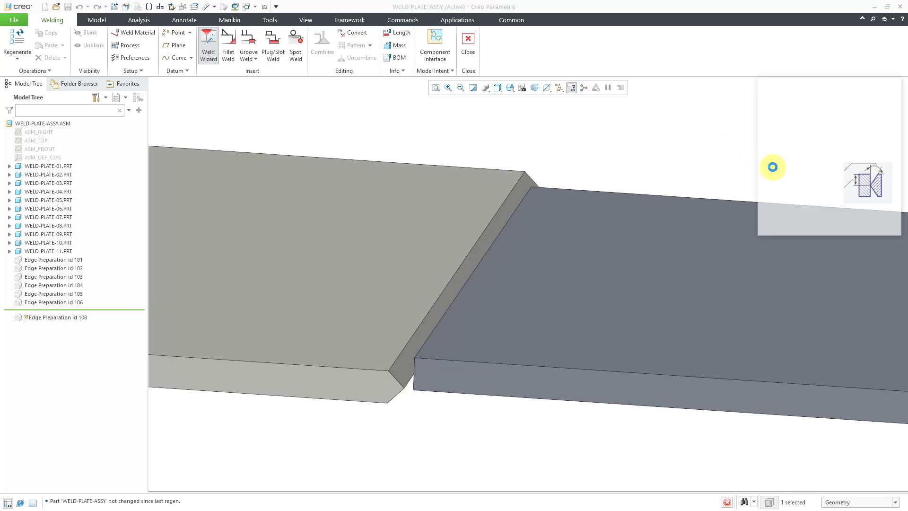
Step: Start a symmetrical V-groove edge preparation with a 45.000 angle and 0.250 depth for the joint between WELD-PLATE-08 and WELD-PLATE-09
middle_drag(573, 149, 563, 152)
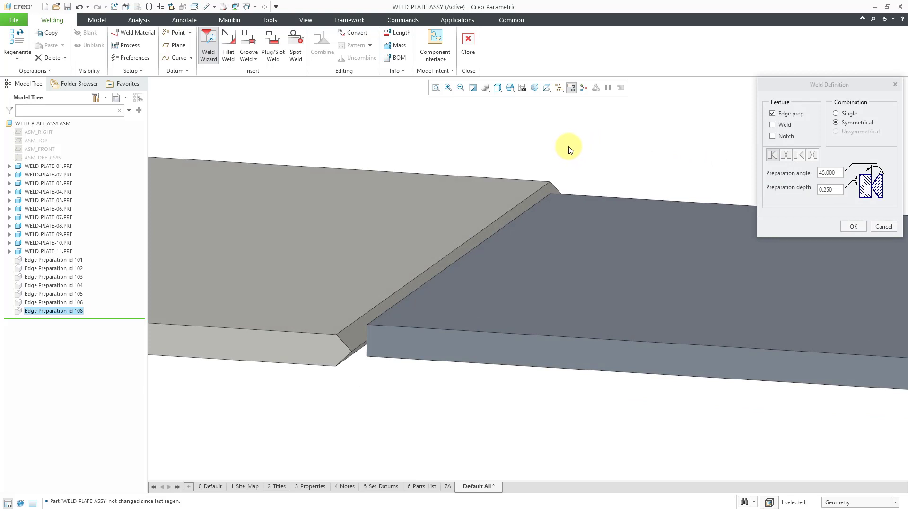
click(788, 156)
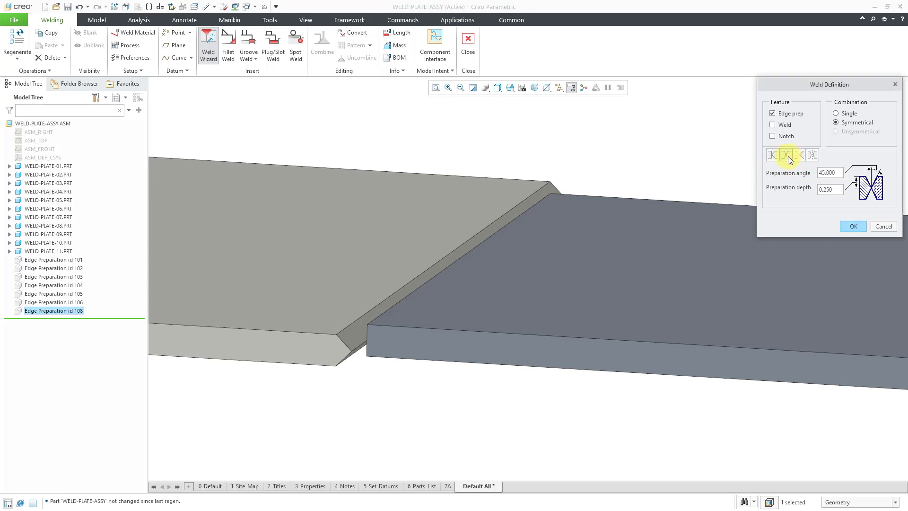
shift+middle_drag(643, 215, 304, 193)
shift+middle_drag(570, 218, 185, 205)
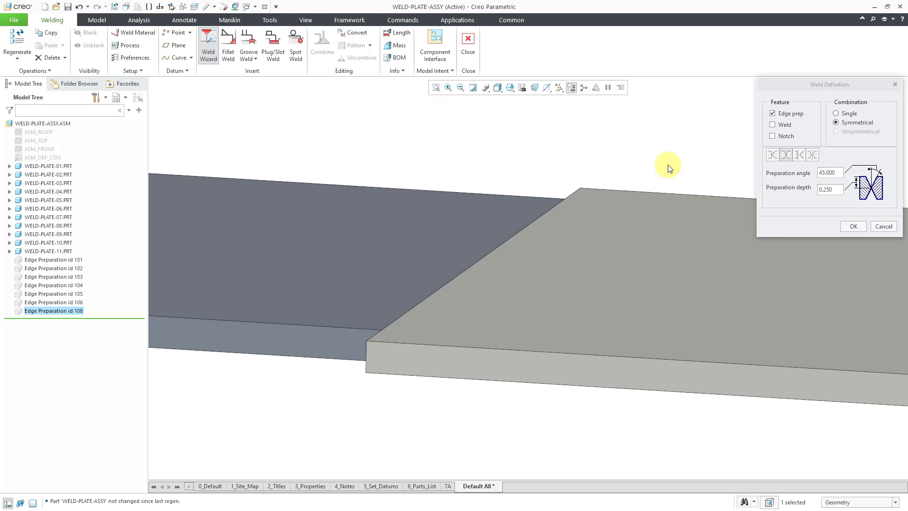
click(852, 227)
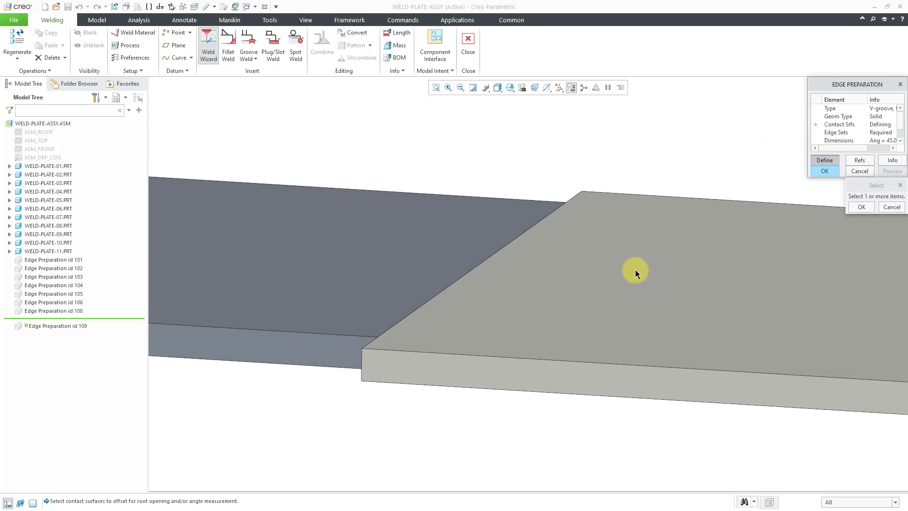
Step: Select the hidden end face of WELD-PLATE-08 adjoining WELD-PLATE-09 as a contact surface for the V-groove
click(544, 279)
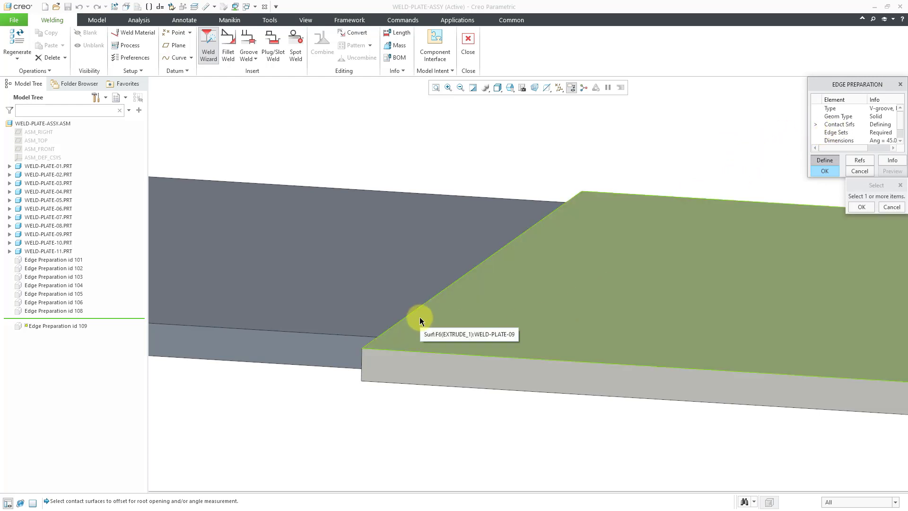
right_click(420, 320)
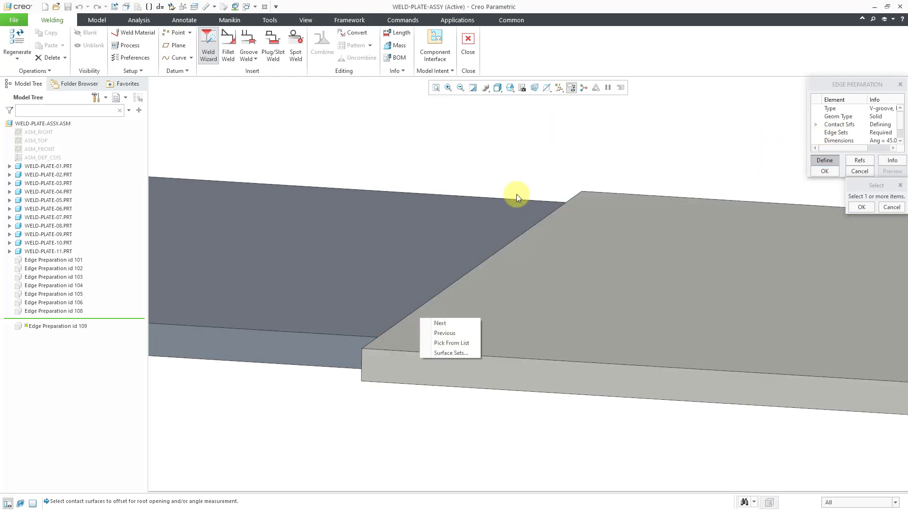
click(454, 344)
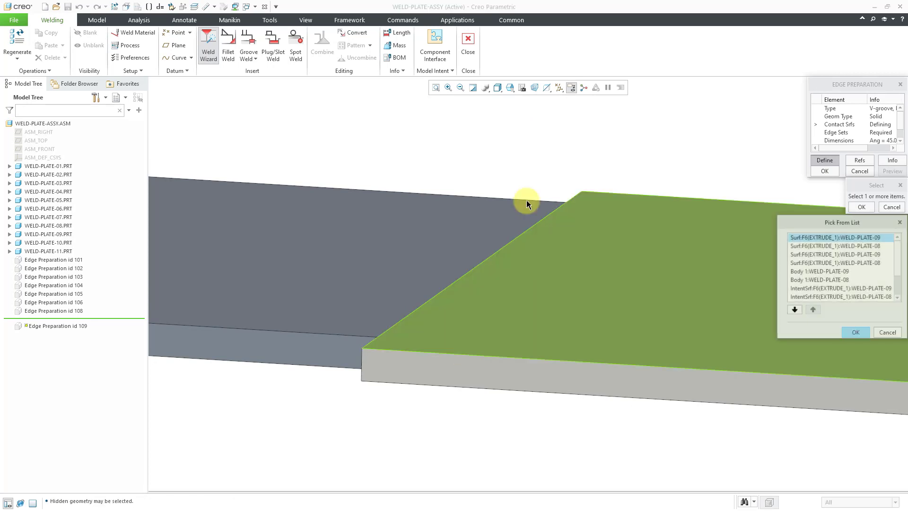
click(834, 248)
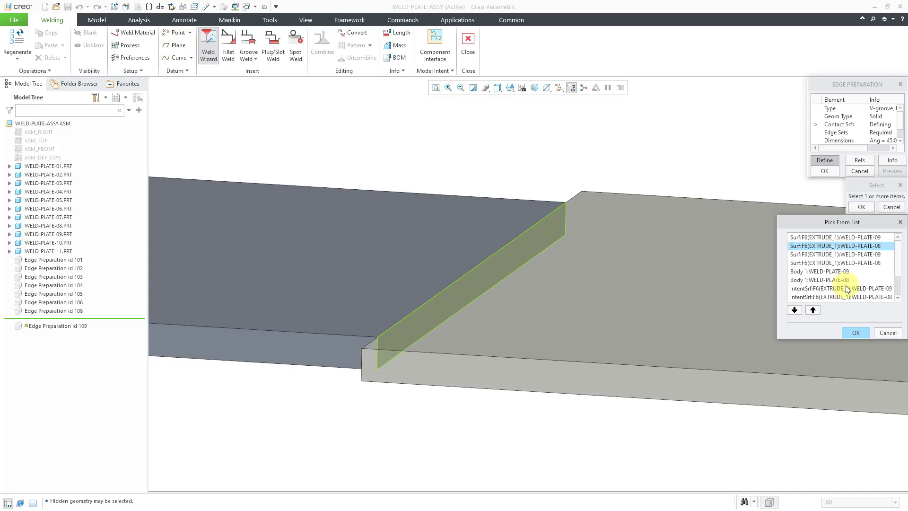
click(855, 333)
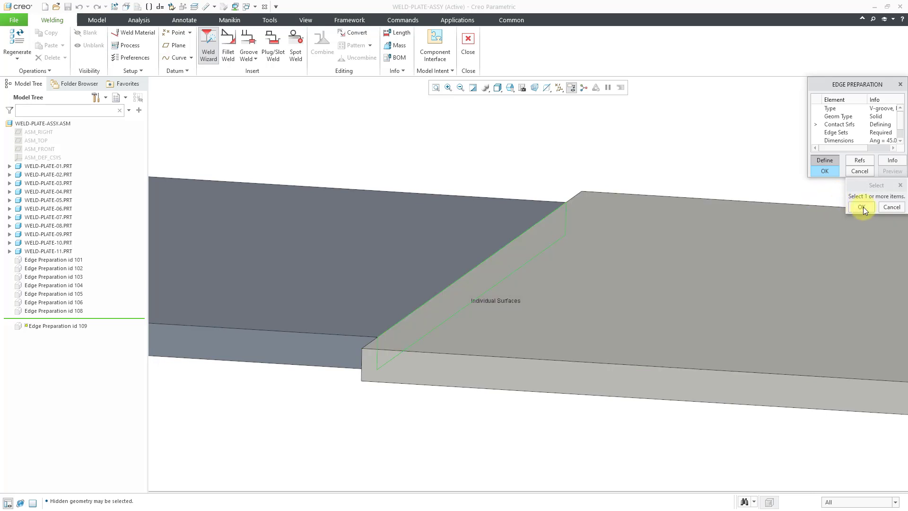
click(862, 207)
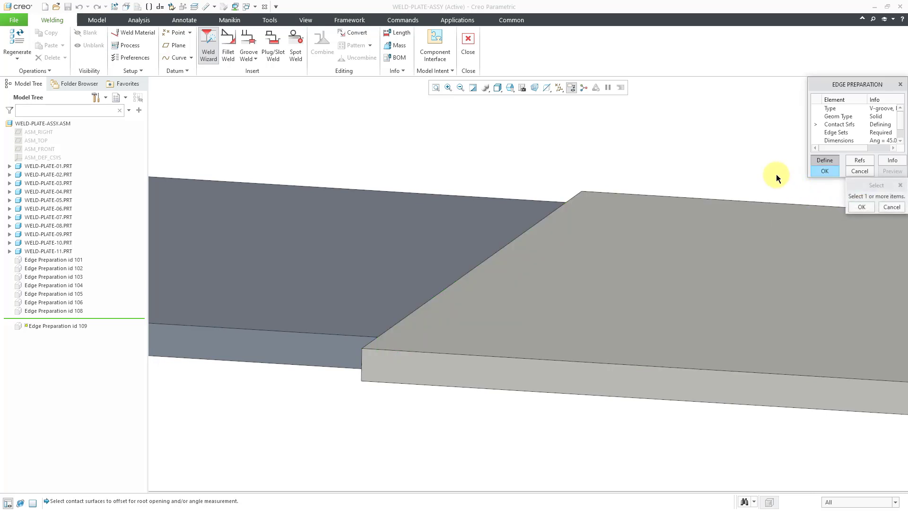
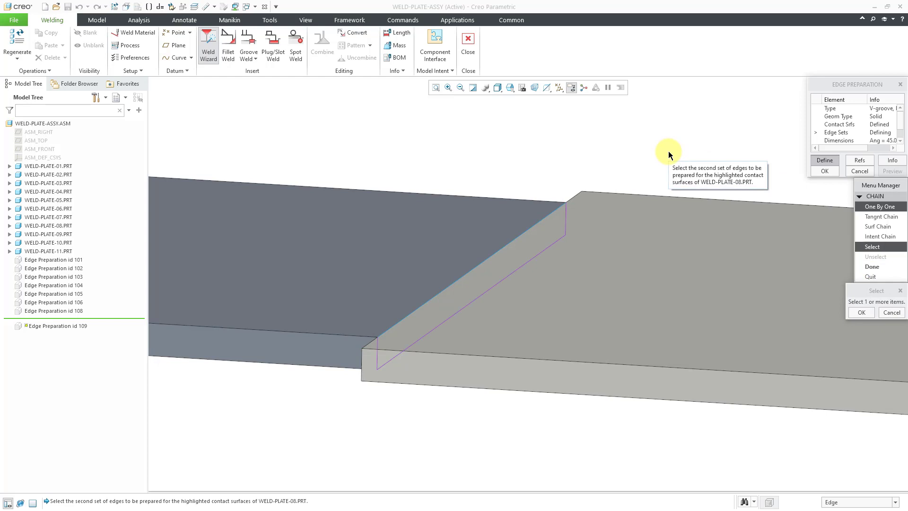
Step: Define the lower edge of WELD-PLATE-08's contact surface as its second edge set and the upper edge of WELD-PLATE-09's contact surface as its first
click(461, 312)
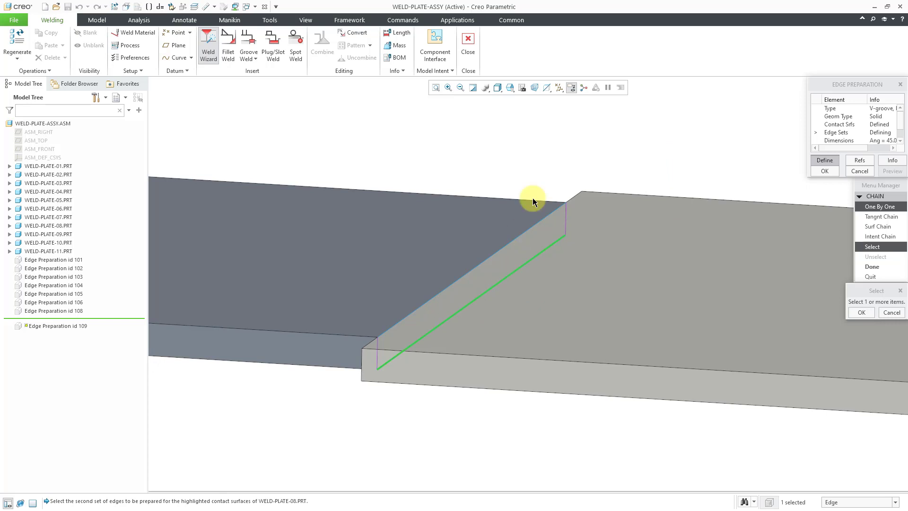
click(864, 314)
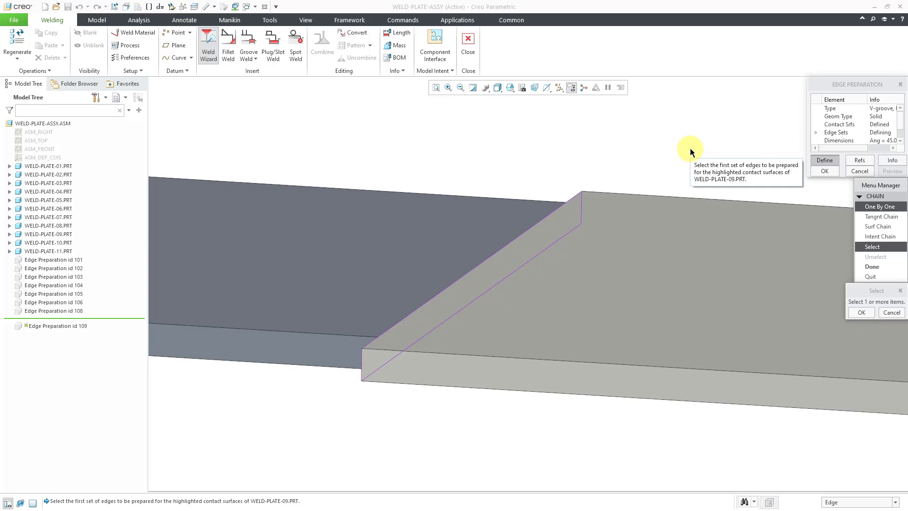
click(578, 194)
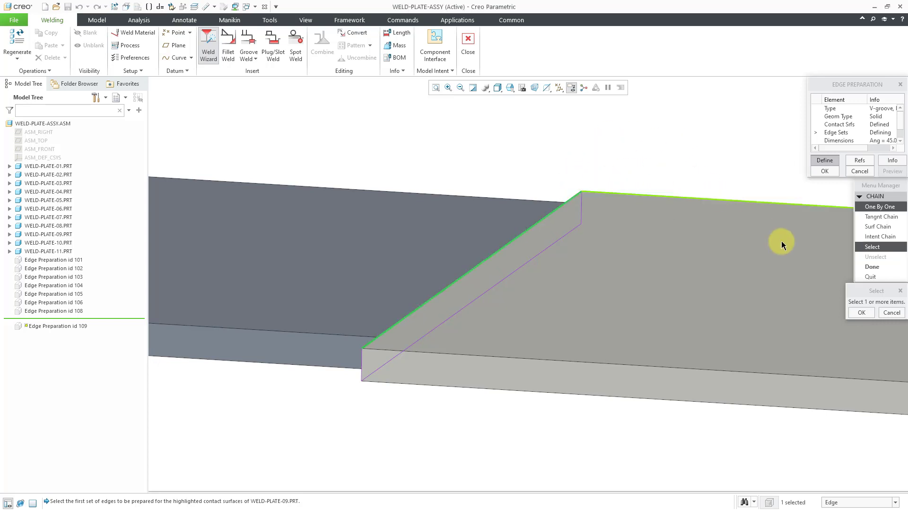
click(867, 316)
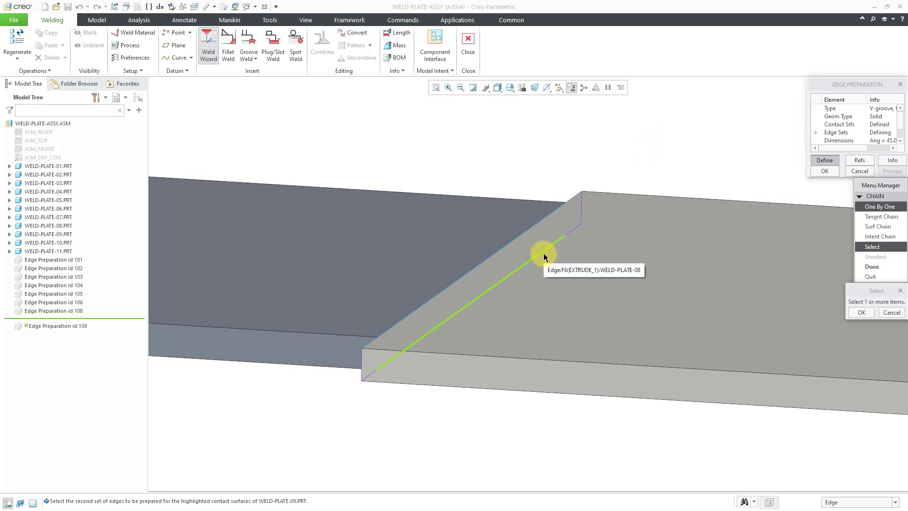
Step: Define the lower edge of WELD-PLATE-09's contact surface as its second edge set and complete the V-groove preparation
click(576, 230)
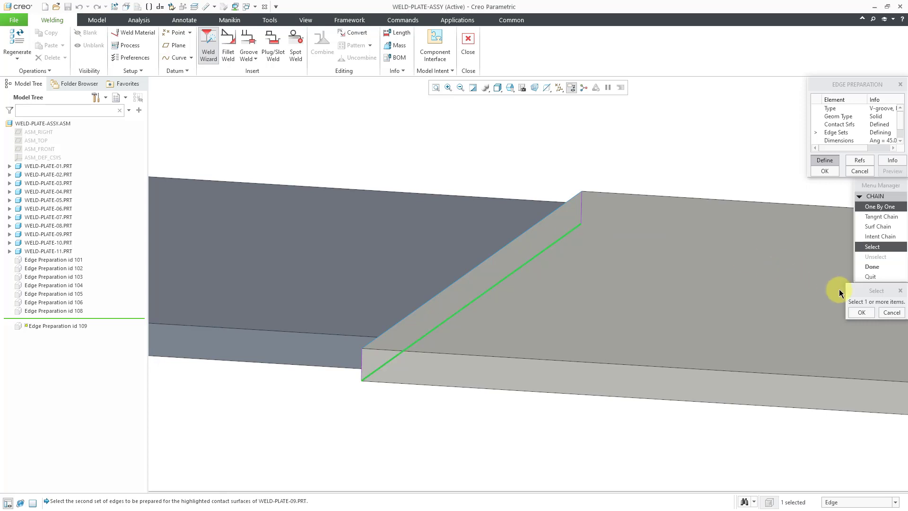
click(863, 312)
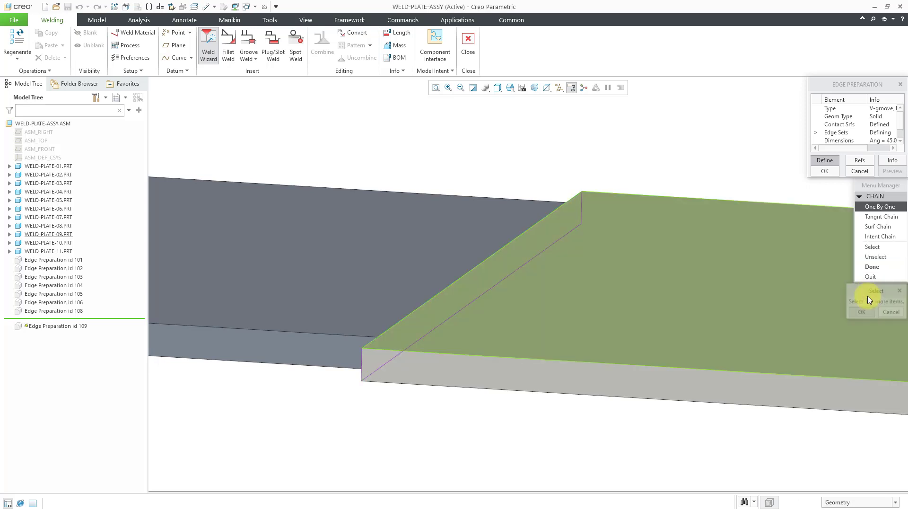
click(873, 268)
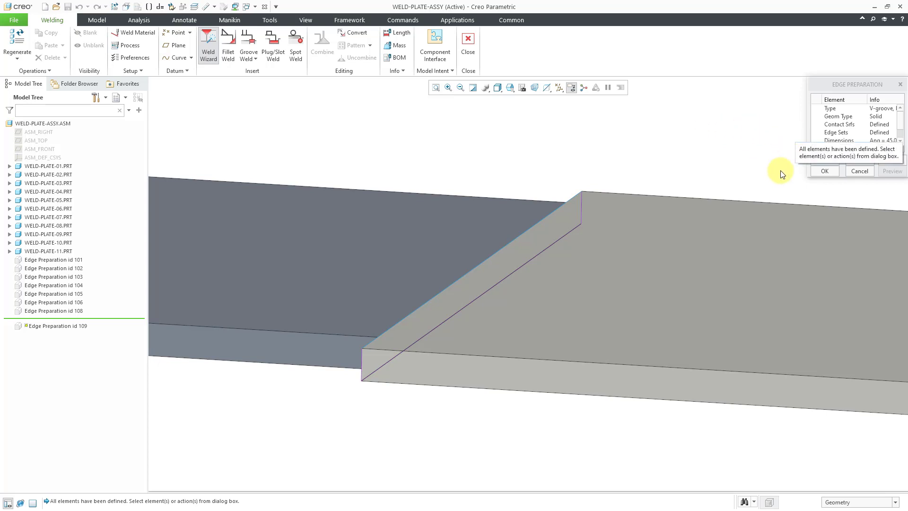
click(824, 170)
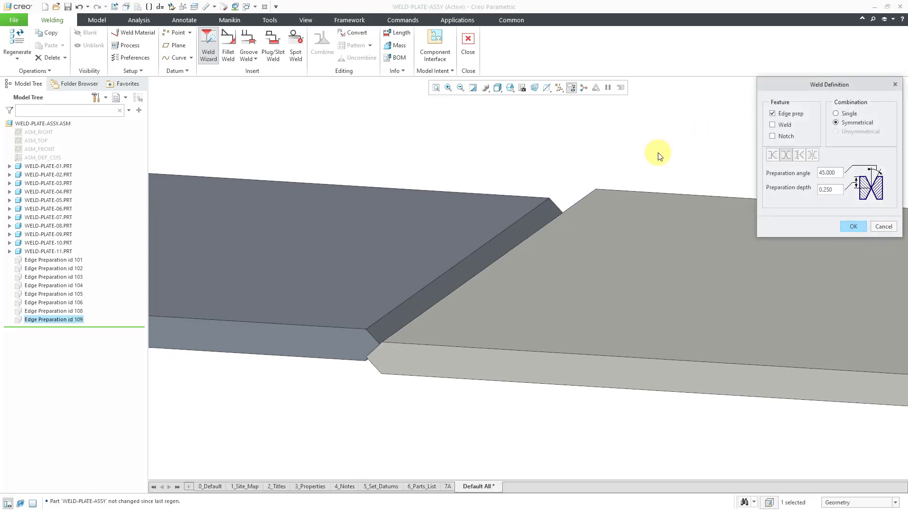
Step: Start a symmetrical bevel edge preparation with 45.000 angle, 0.250 depth and 0.250 root opening for the joint between WELD-PLATE-09 and WELD-PLATE-10
mouse_move(588, 159)
middle_down()
mouse_move(593, 153)
mouse_move(577, 160)
middle_up()
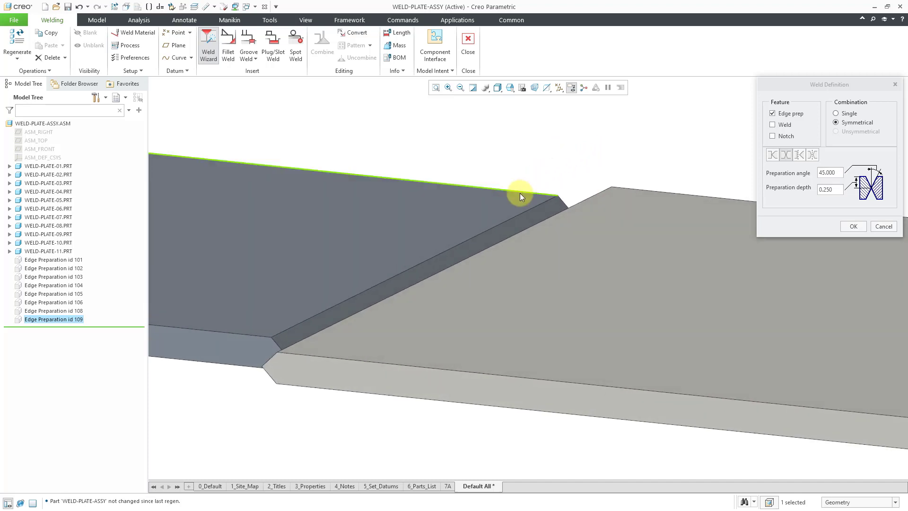
scroll(515, 180, down, 3)
scroll(512, 179, down, 2)
shift+middle_drag(585, 190, 282, 223)
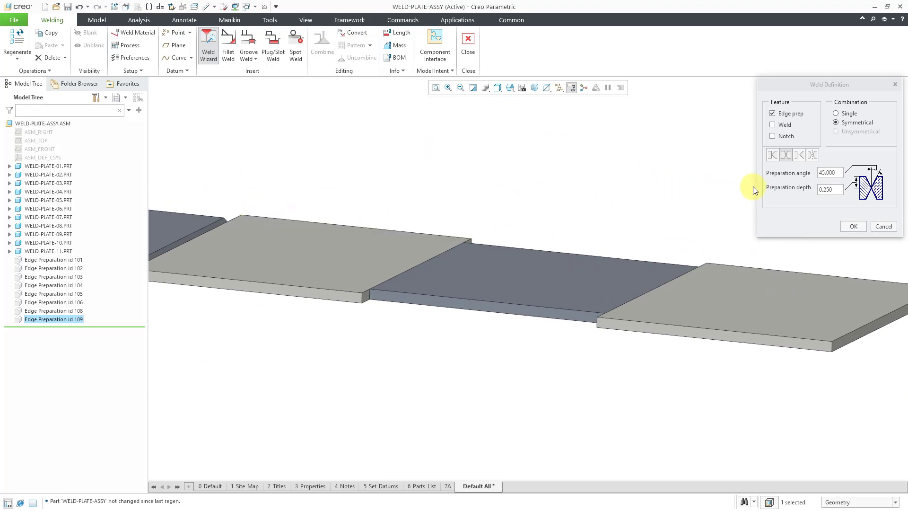
click(799, 155)
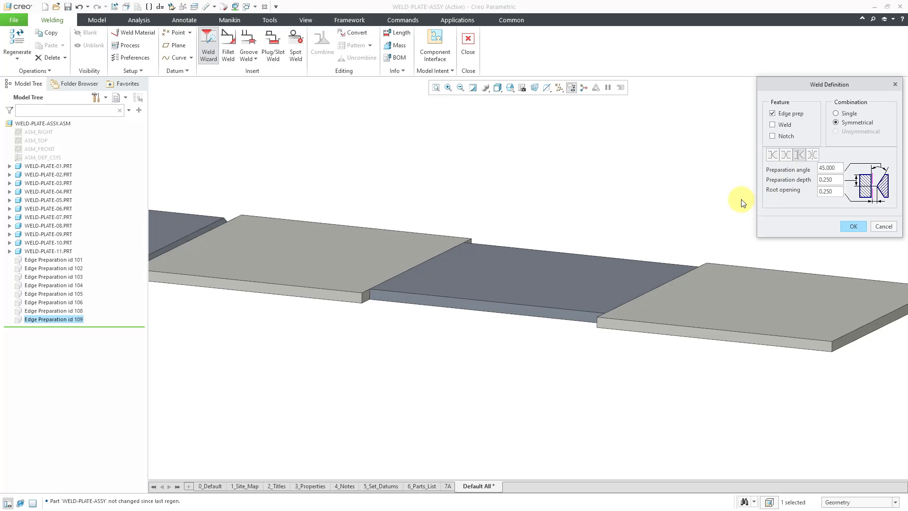
click(854, 226)
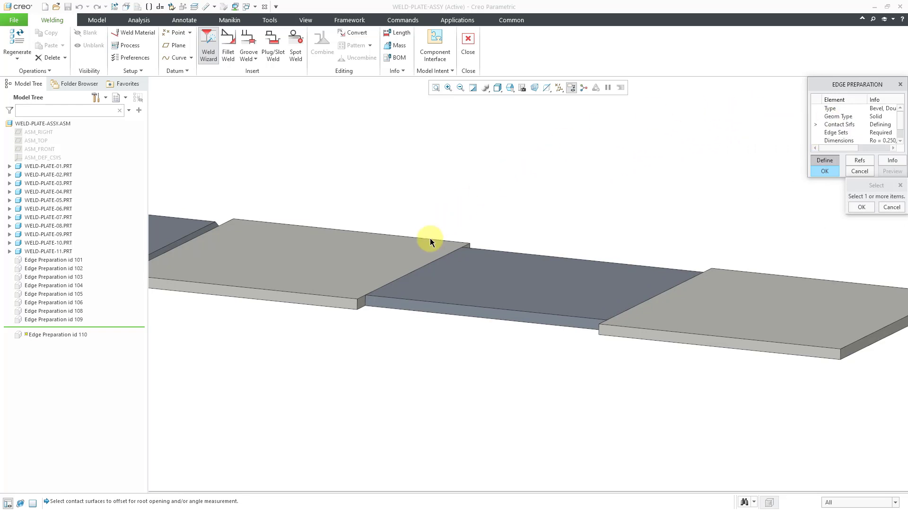
Step: Define the hidden end face of WELD-PLATE-10 adjoining WELD-PLATE-09 as the contact surface to offset for the root opening
right_click(405, 281)
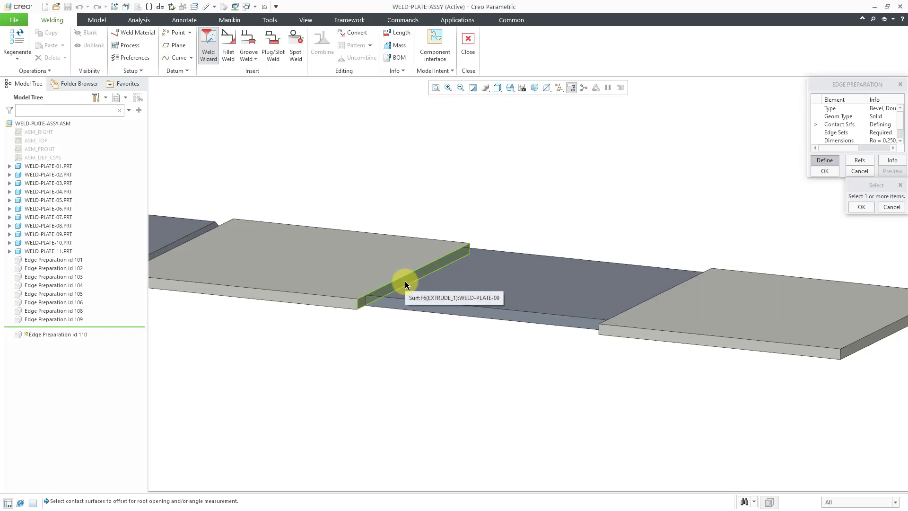
right_click(405, 281)
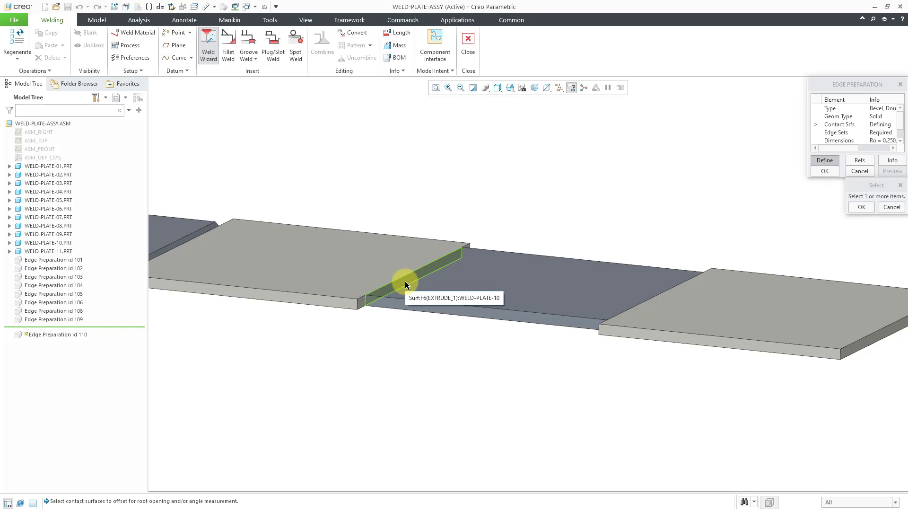
click(405, 280)
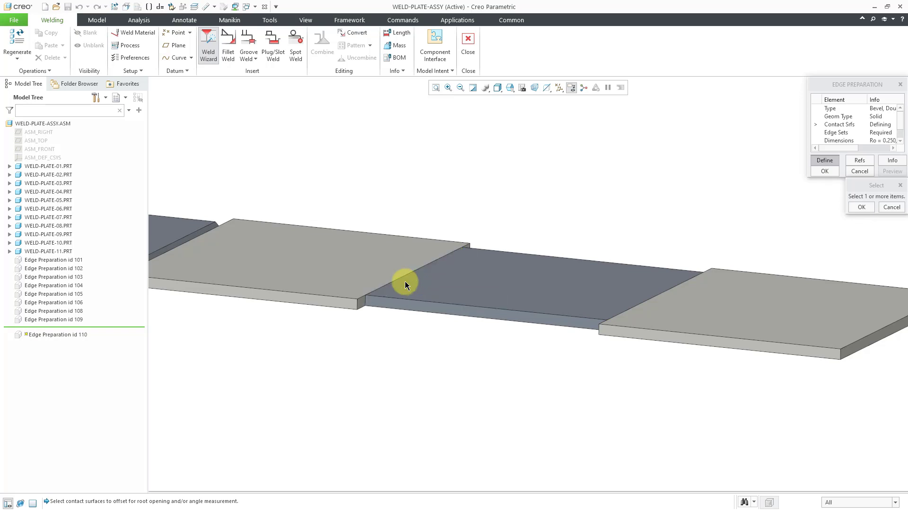
click(862, 207)
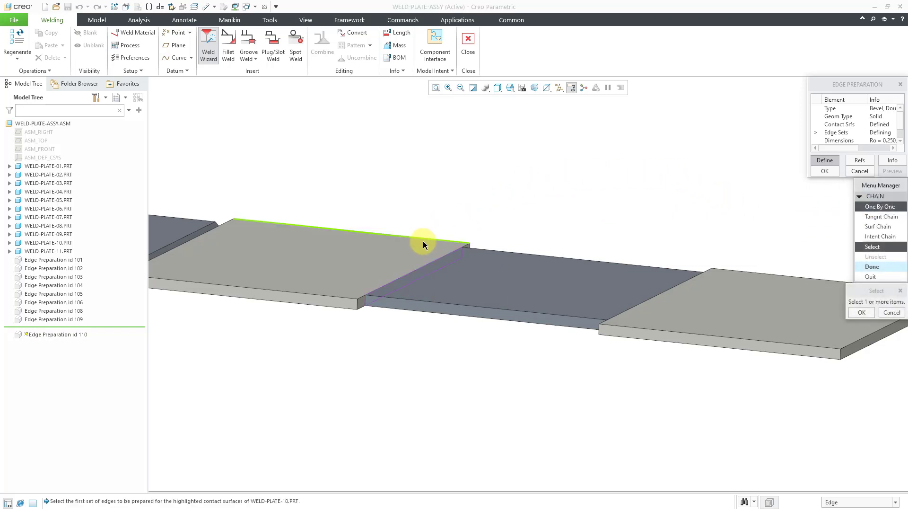
Step: Define the upper edge of WELD-PLATE-10's contact surface as the first set of edges to prepare
ctrl+middle_drag(391, 268, 429, 370)
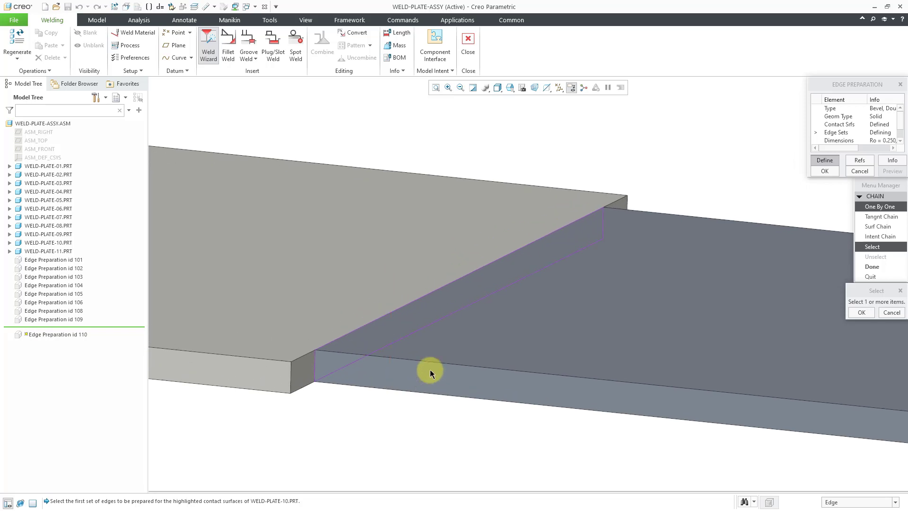
right_click(419, 298)
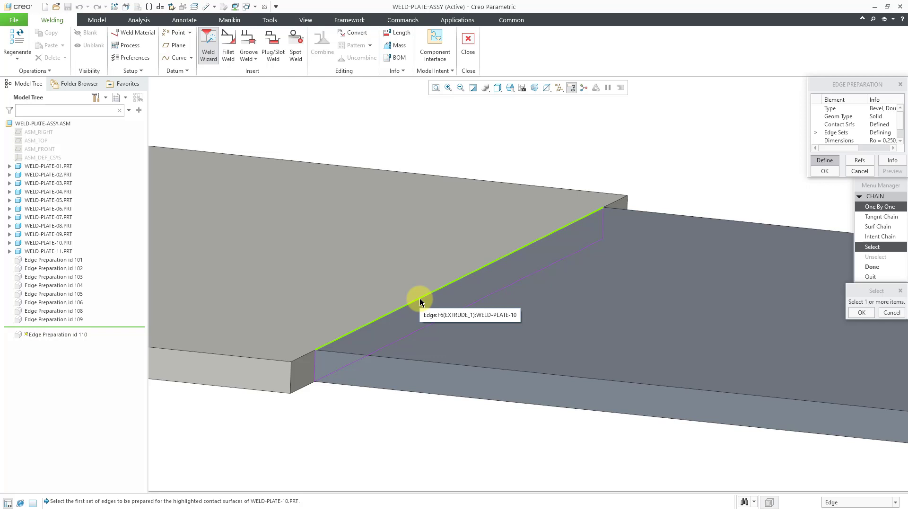
click(420, 301)
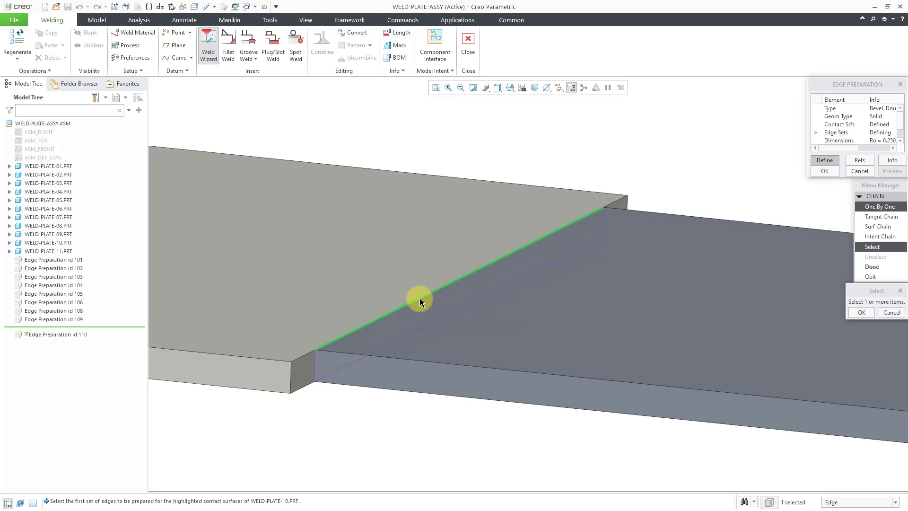
click(856, 312)
click(879, 268)
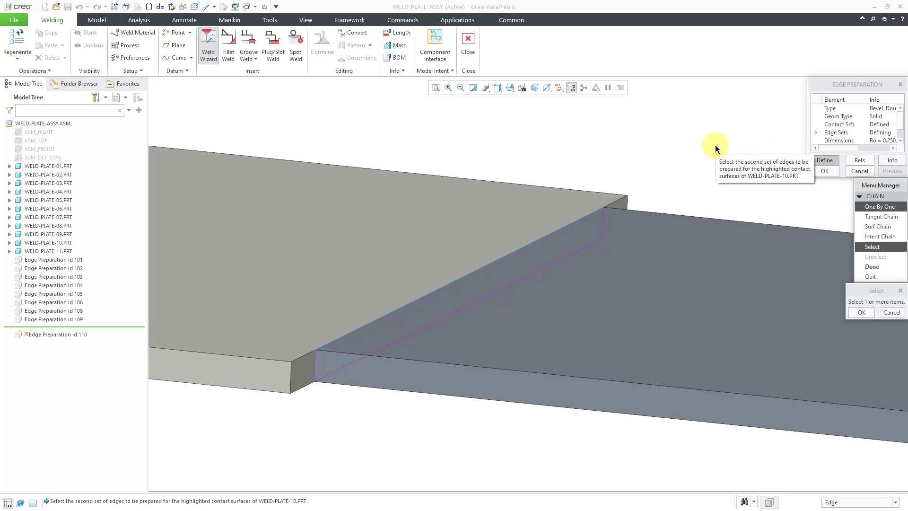
Step: Define the lower edge of WELD-PLATE-10's contact surface as the second edge set and complete the double bevel with root opening
right_click(521, 280)
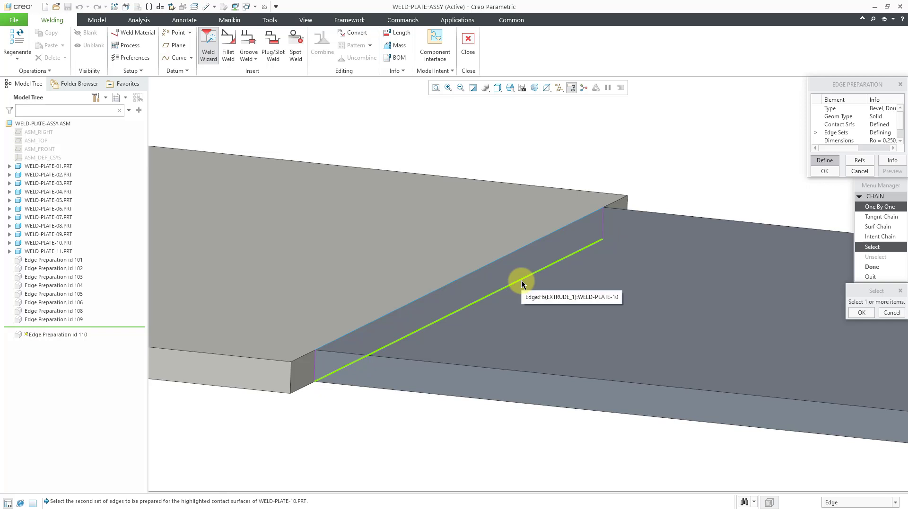
click(521, 280)
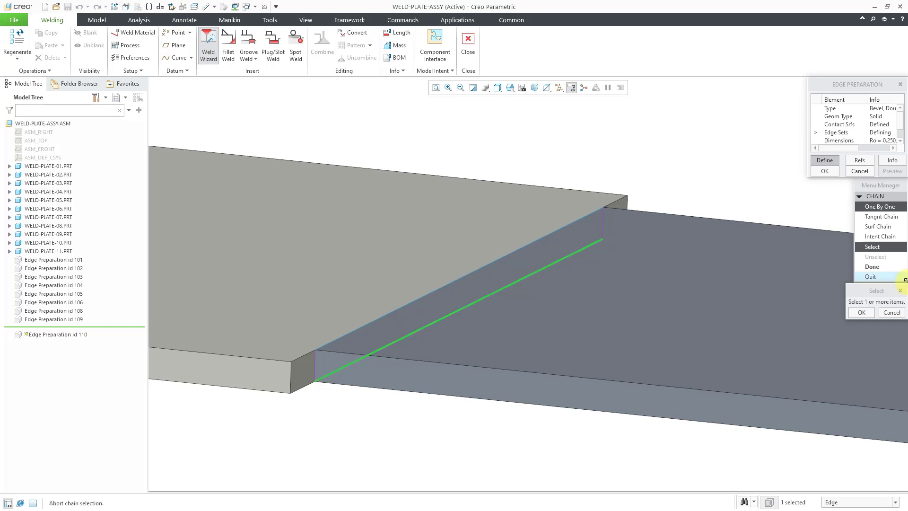
click(859, 312)
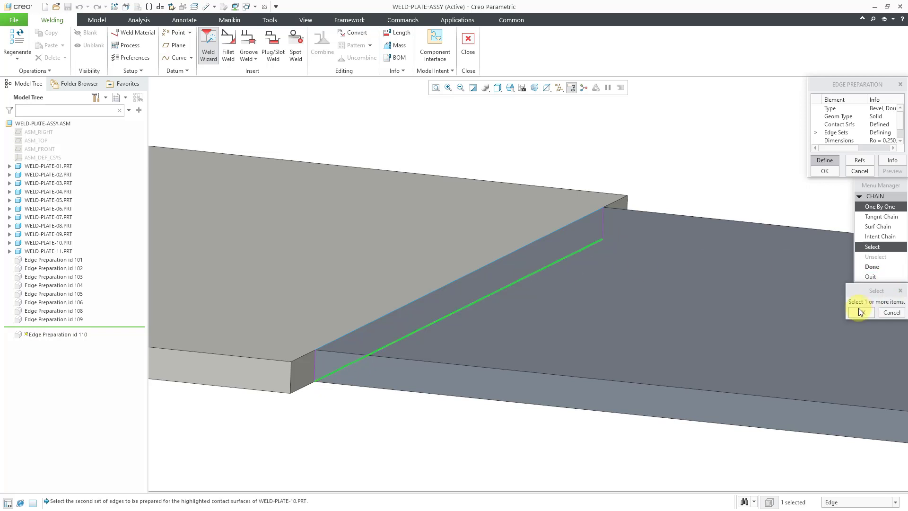
click(873, 268)
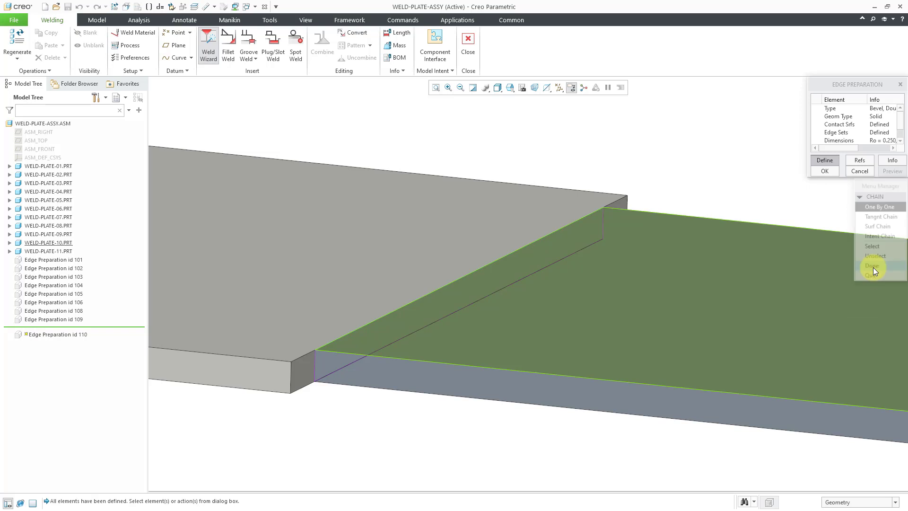
click(823, 171)
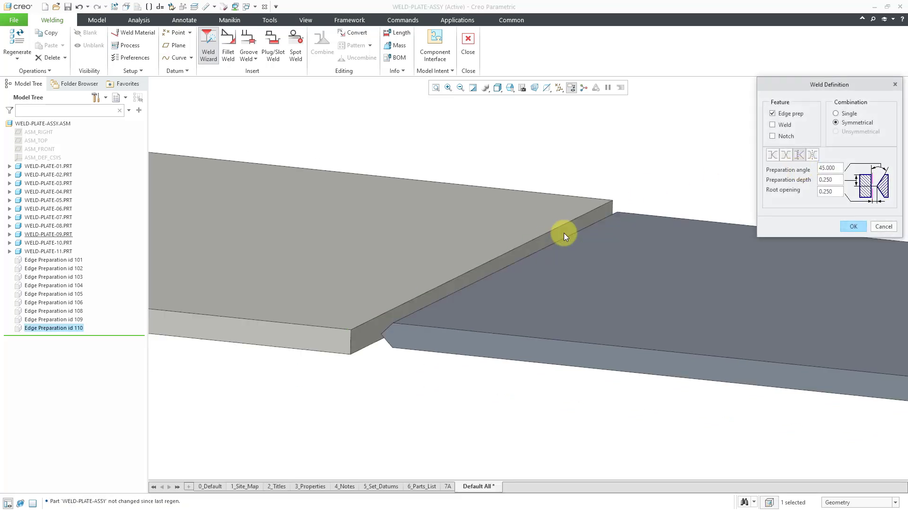
Step: Examine the gap at the prepared joint and the root opening and opening angle cut features in WELD-PLATE-10
middle_drag(564, 233, 575, 227)
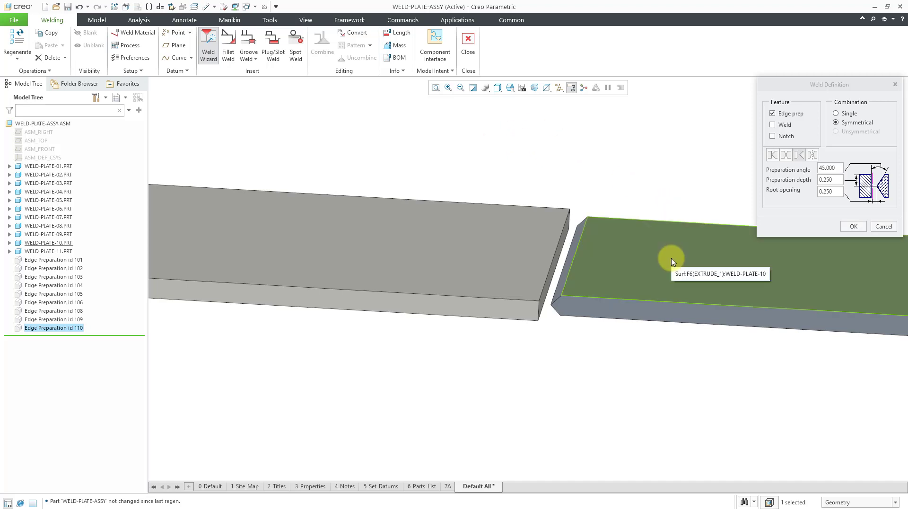
click(9, 243)
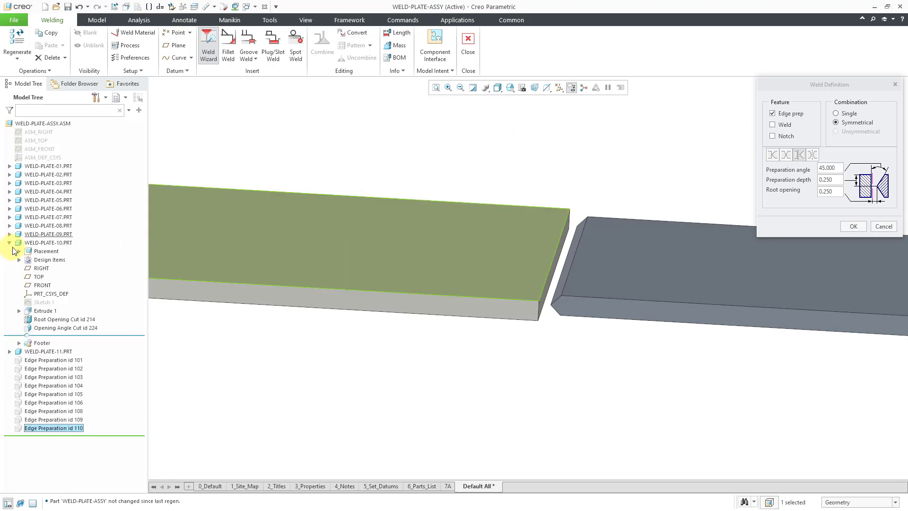
click(83, 320)
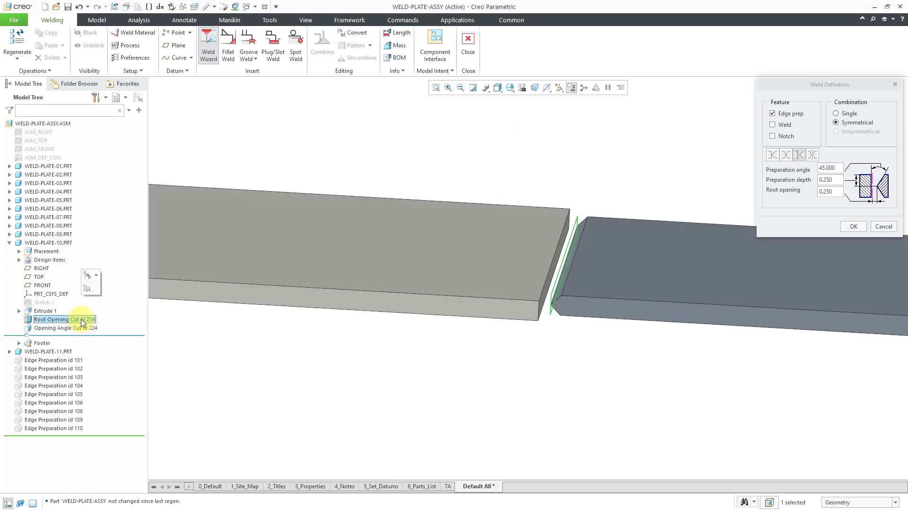
click(79, 328)
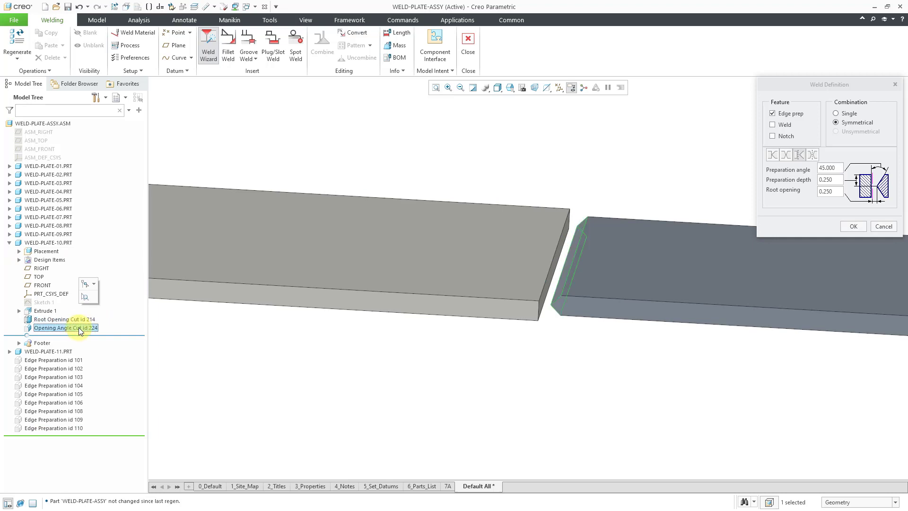
click(330, 367)
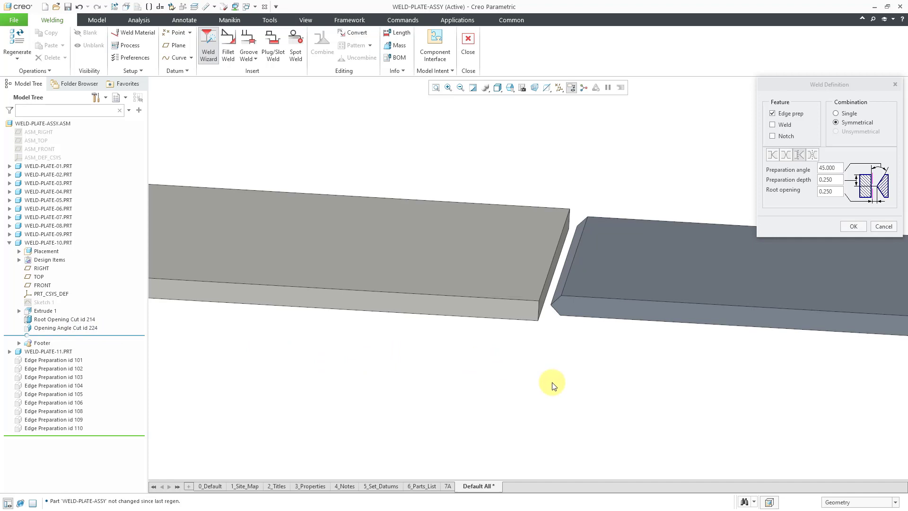
Step: Start a symmetrical V-groove edge preparation with 45.000 angle, 0.250 depth and 0.250 root opening for the joint between WELD-PLATE-10 and WELD-PLATE-11
middle_drag(554, 386, 138, 349)
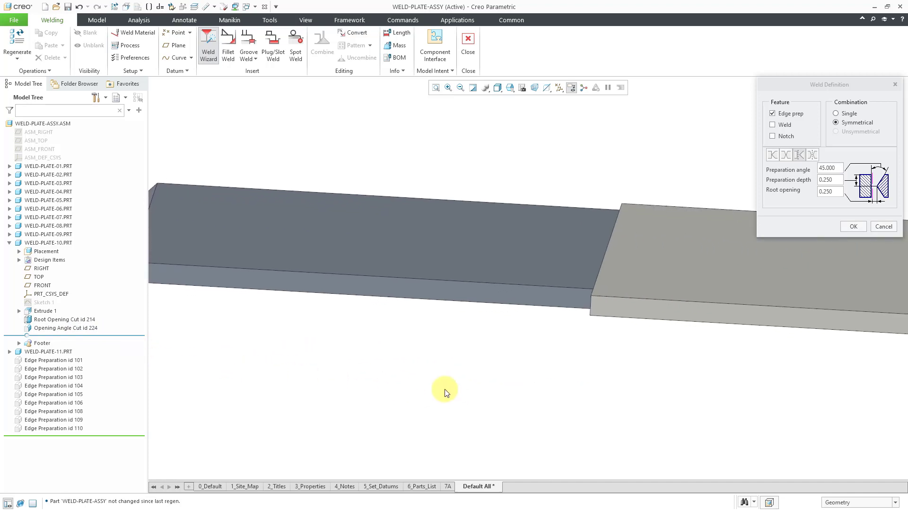
middle_drag(530, 391, 449, 394)
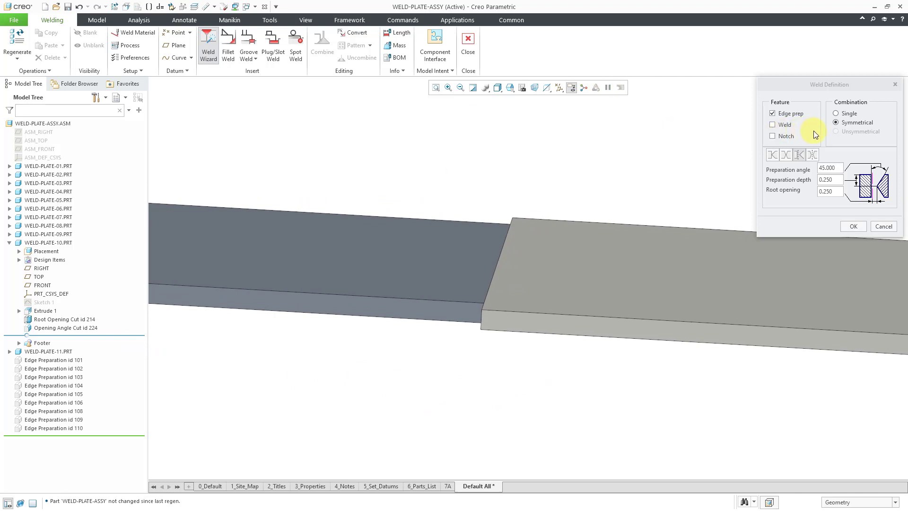
click(813, 155)
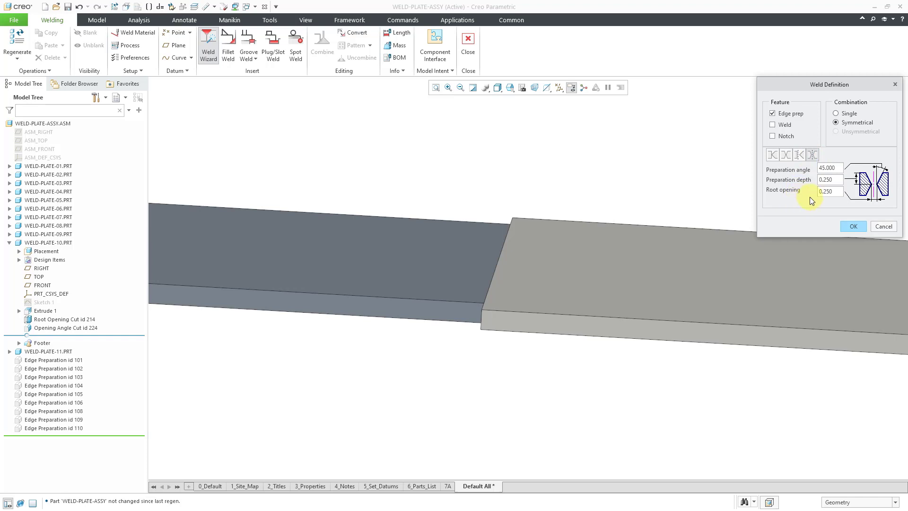
click(850, 226)
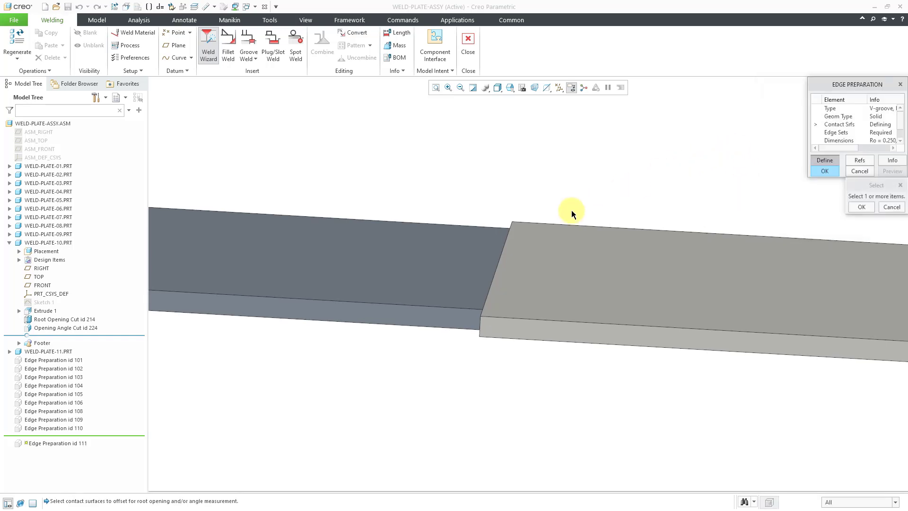
middle_drag(536, 254, 563, 257)
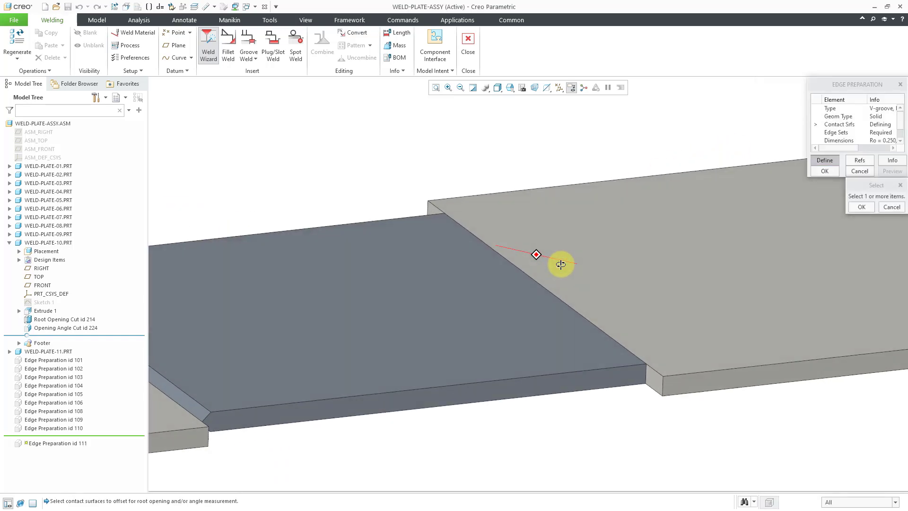
Step: Define the facing end surfaces of WELD-PLATE-11 and WELD-PLATE-10 as the contact surfaces of the V-groove preparation
middle_drag(591, 320, 535, 381)
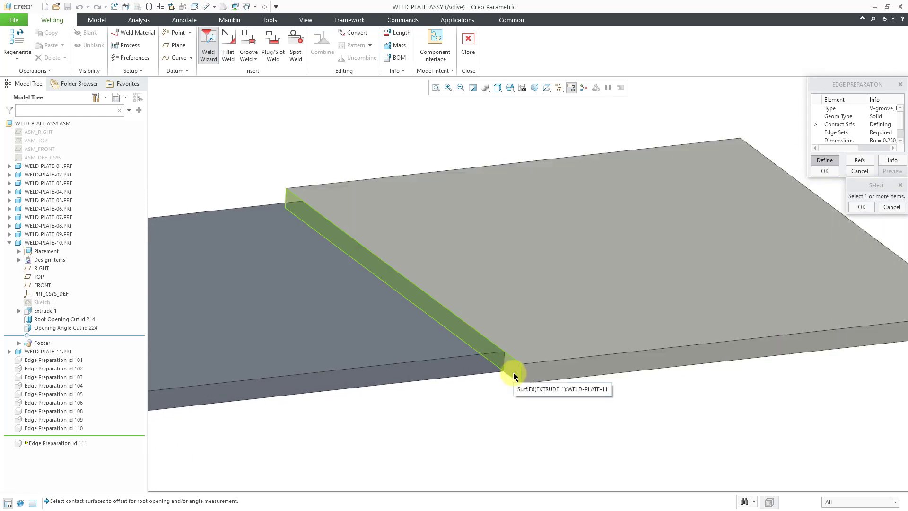
click(515, 376)
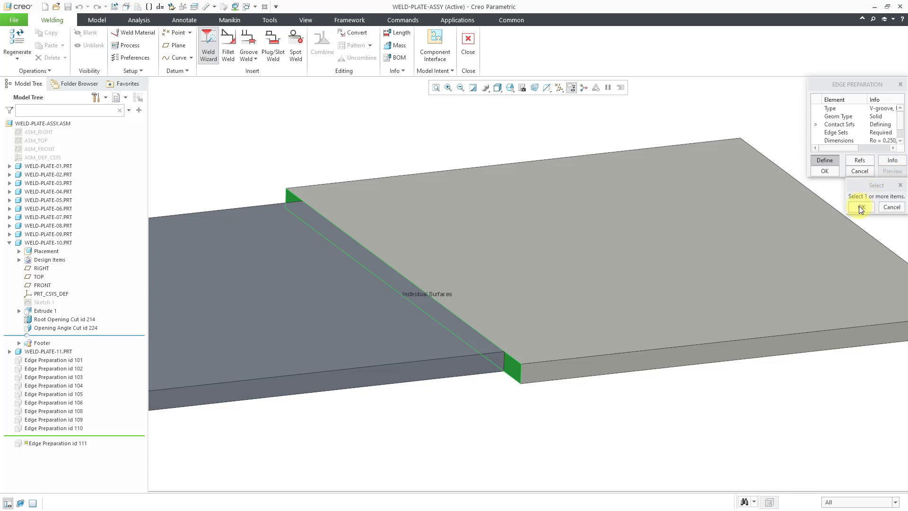
click(860, 207)
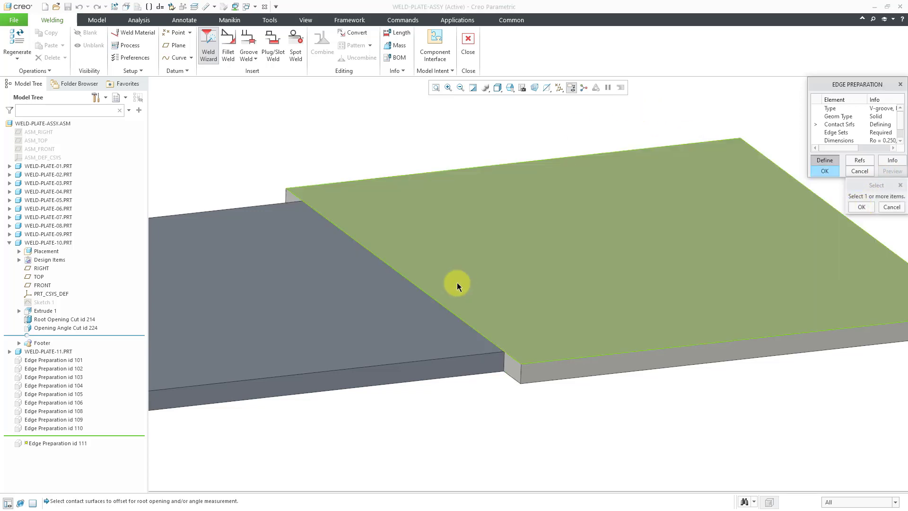
right_click(442, 310)
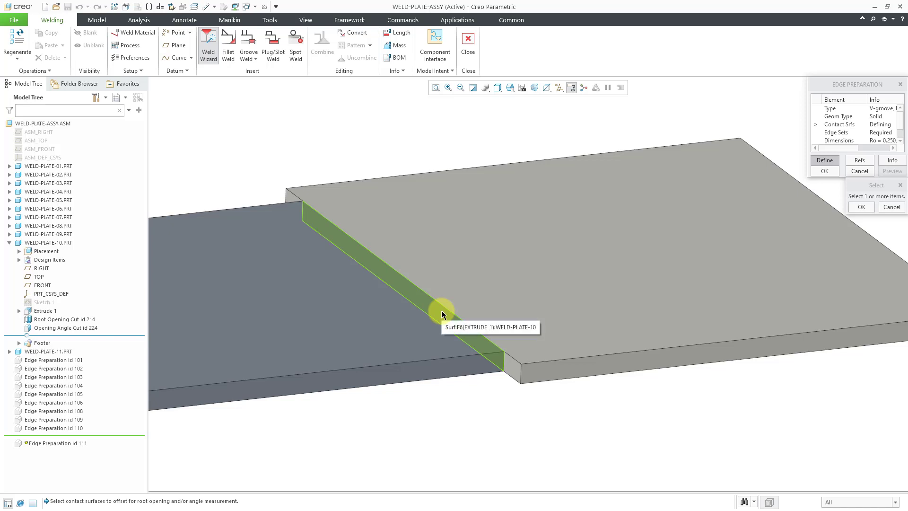
click(442, 313)
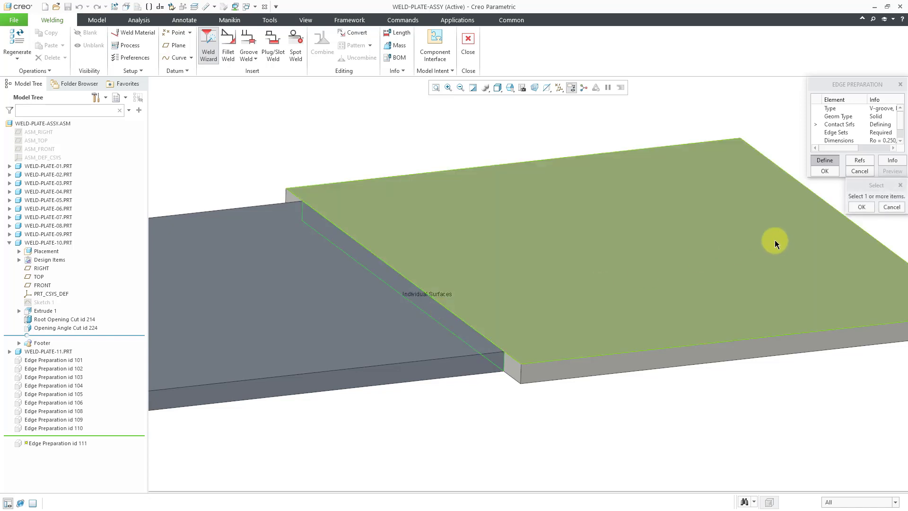
click(861, 208)
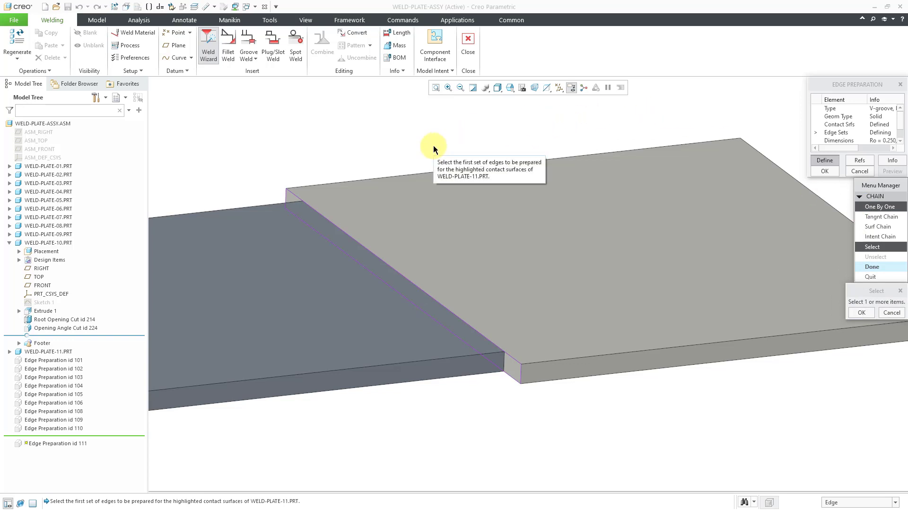
Step: Define the upper and lower edges of WELD-PLATE-11's contact surface as its first and second edge sets
click(293, 192)
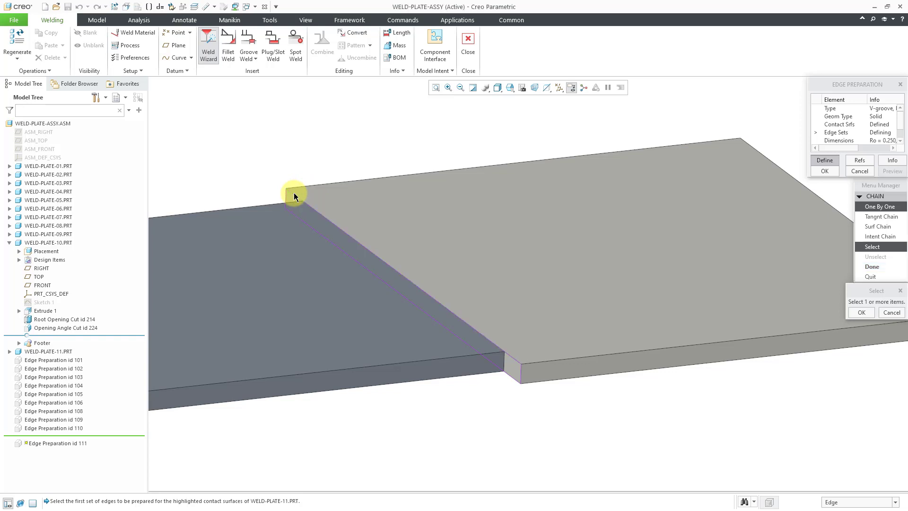
click(866, 311)
click(872, 266)
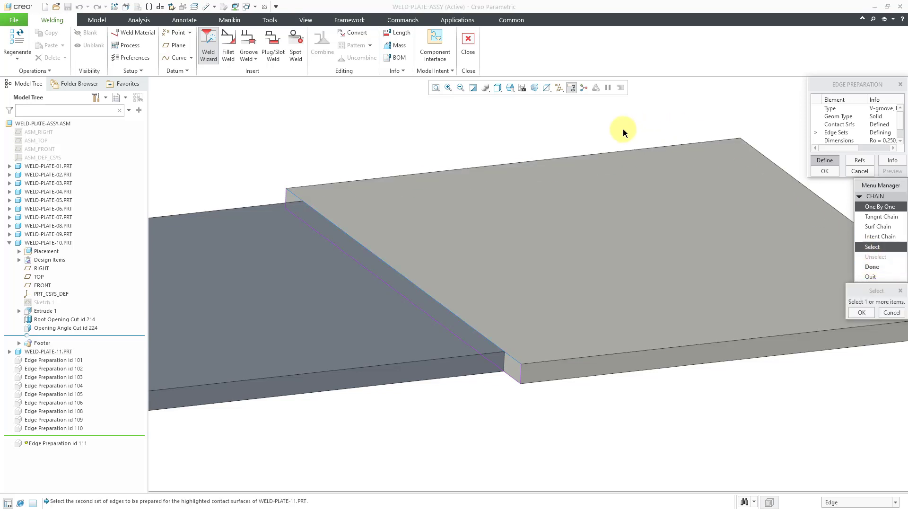
click(572, 159)
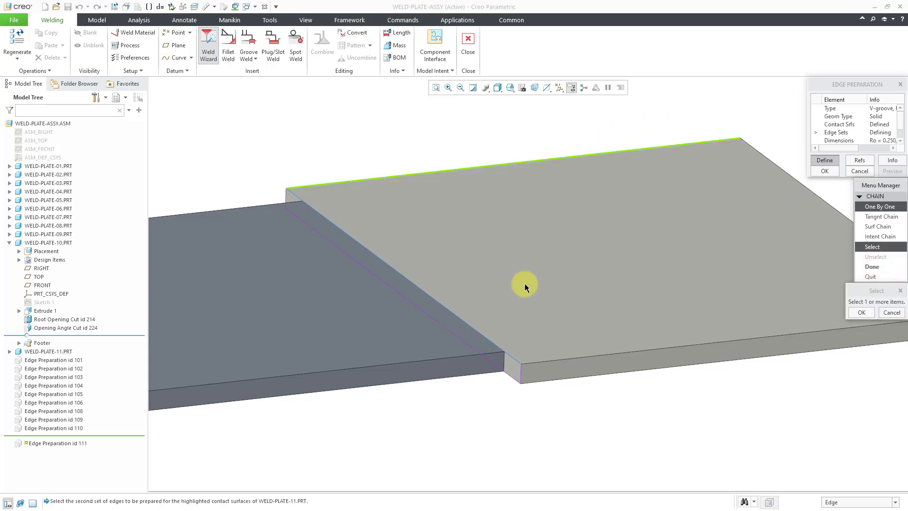
click(509, 378)
click(861, 312)
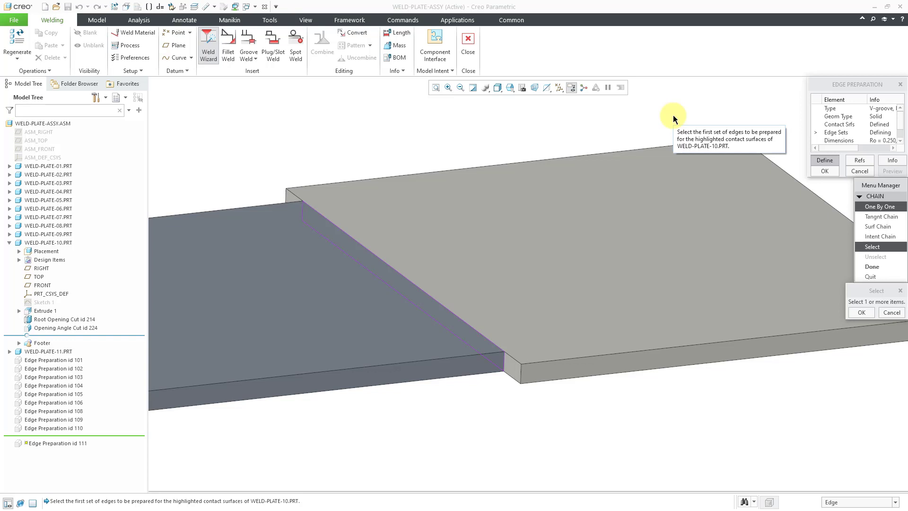
Step: Define the upper and lower edges of WELD-PLATE-10's contact surface as its edge sets and complete the V-groove preparation
click(429, 296)
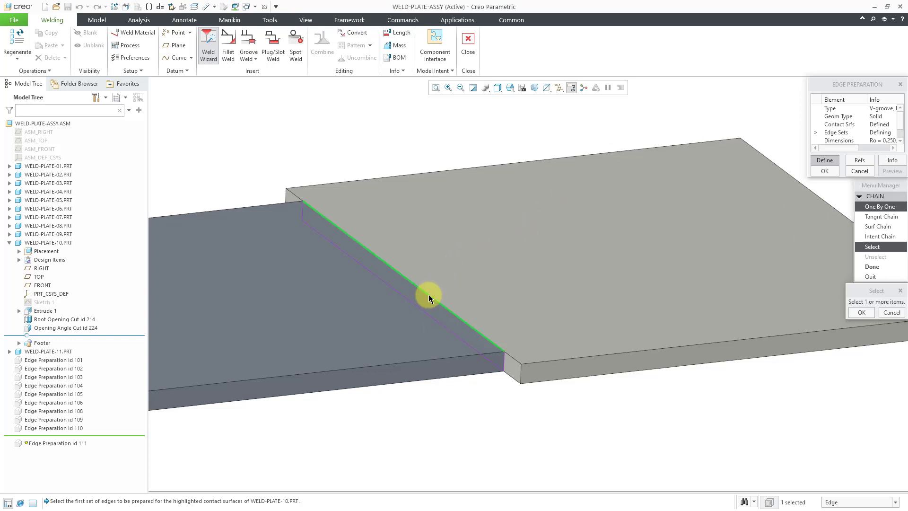
click(858, 313)
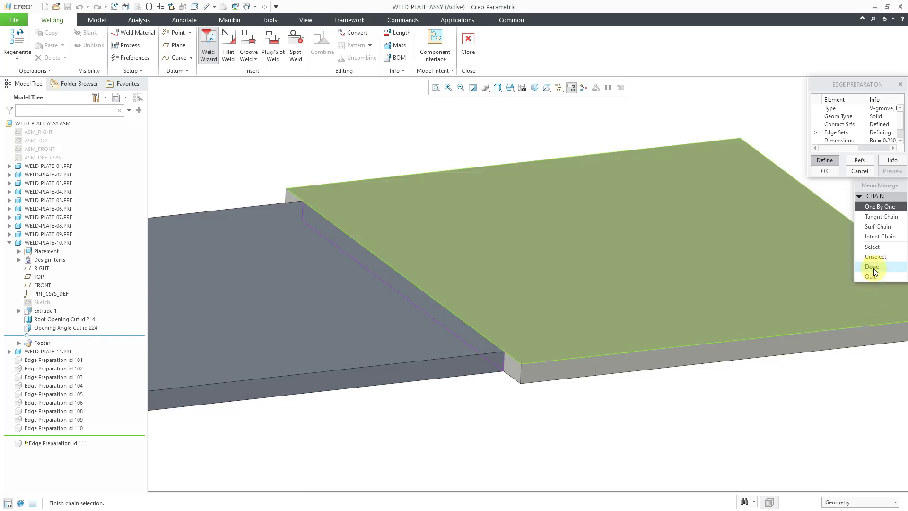
click(873, 267)
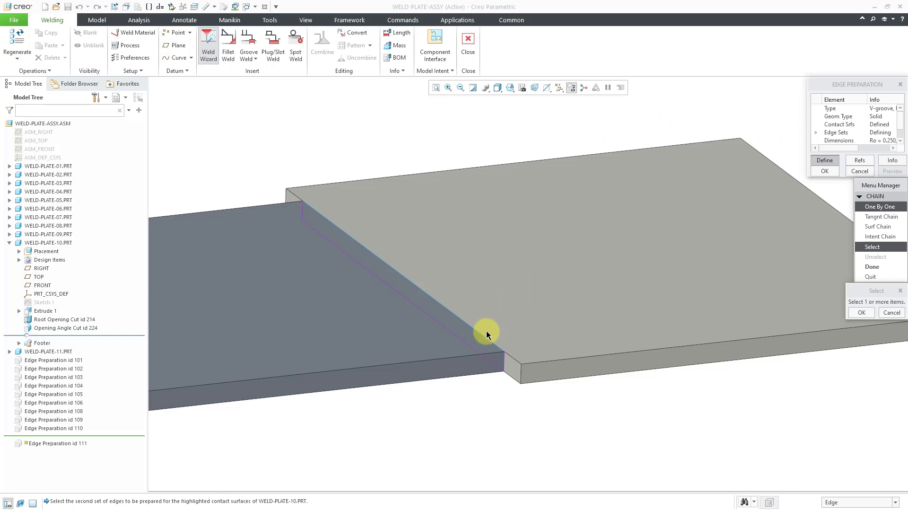
click(472, 349)
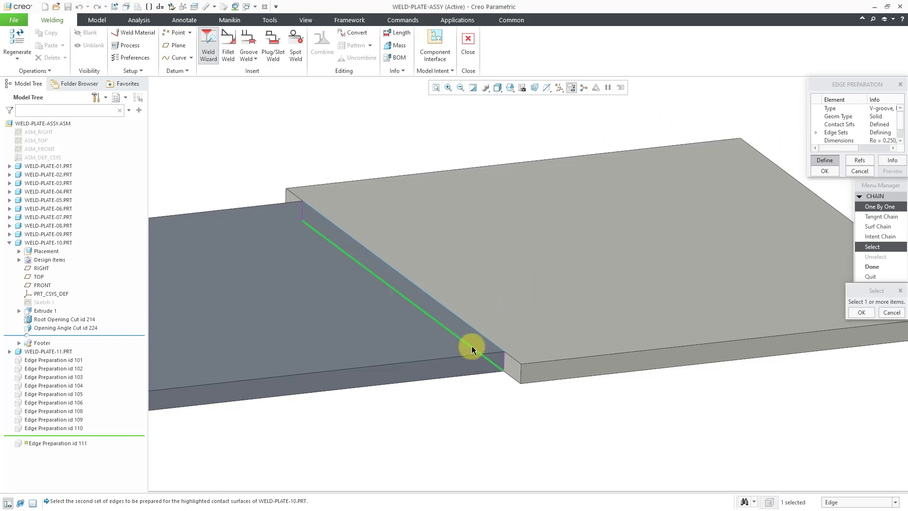
click(861, 312)
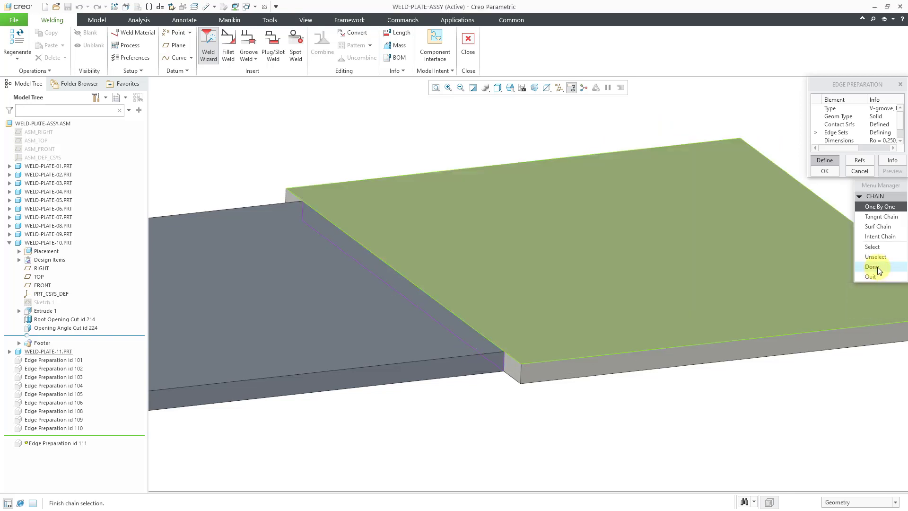
click(875, 267)
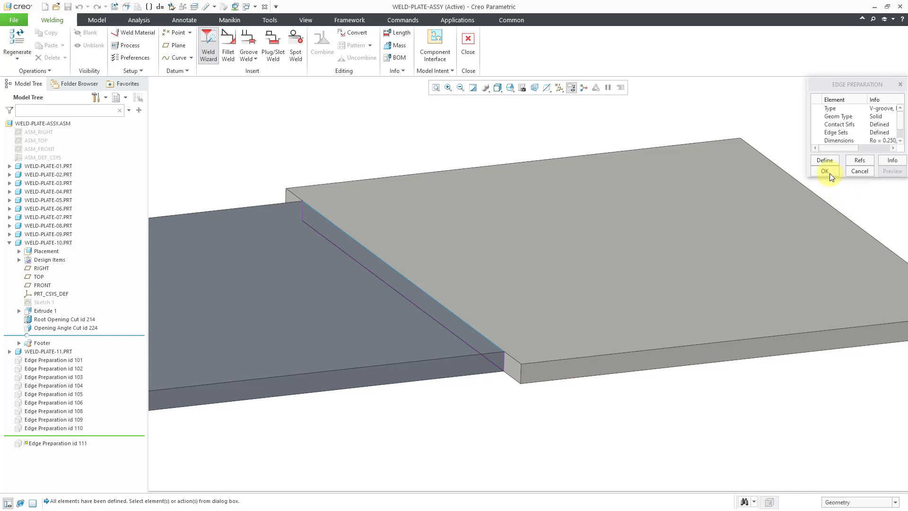
click(829, 173)
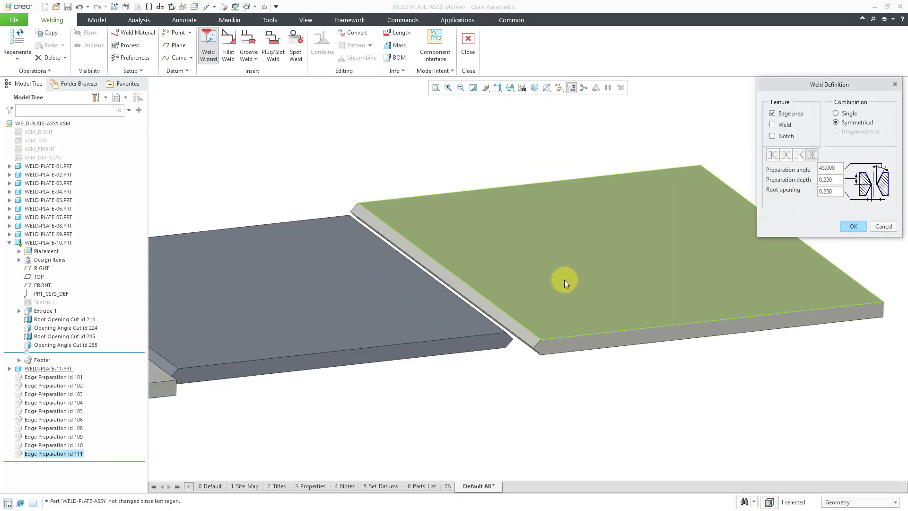
Step: Examine the double V-groove joint and the cut features in WELD-PLATE-11, and close the weld definition
middle_drag(564, 280, 540, 273)
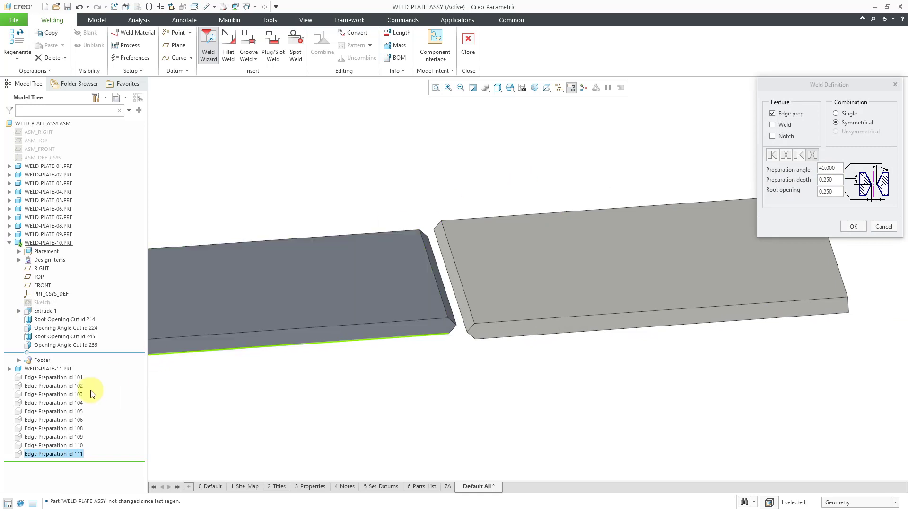
click(9, 369)
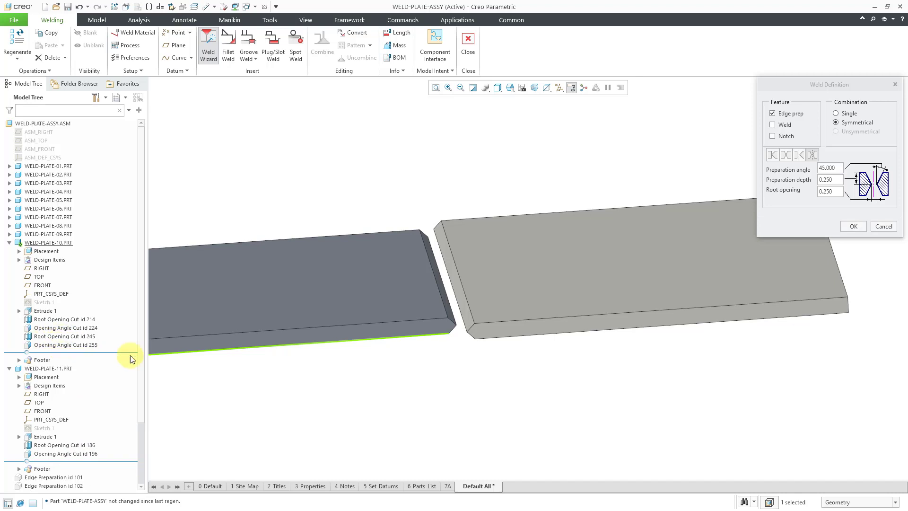
click(383, 382)
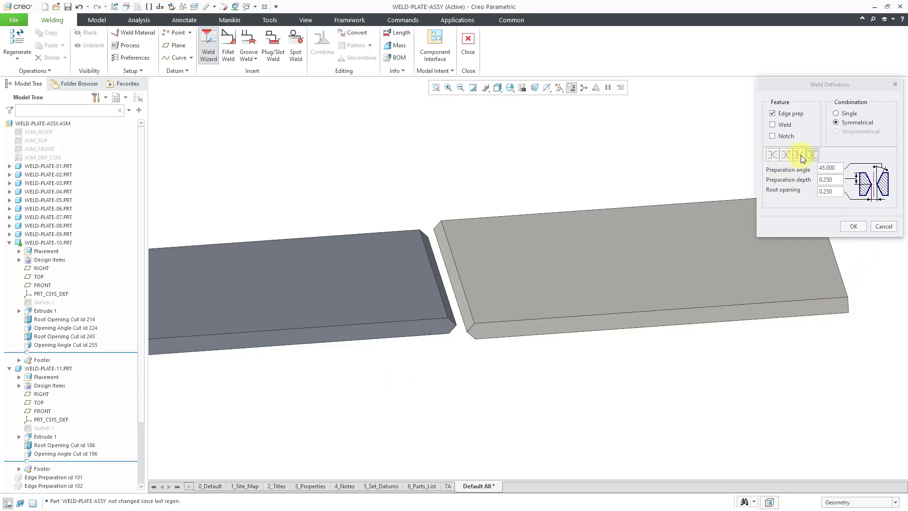
click(883, 227)
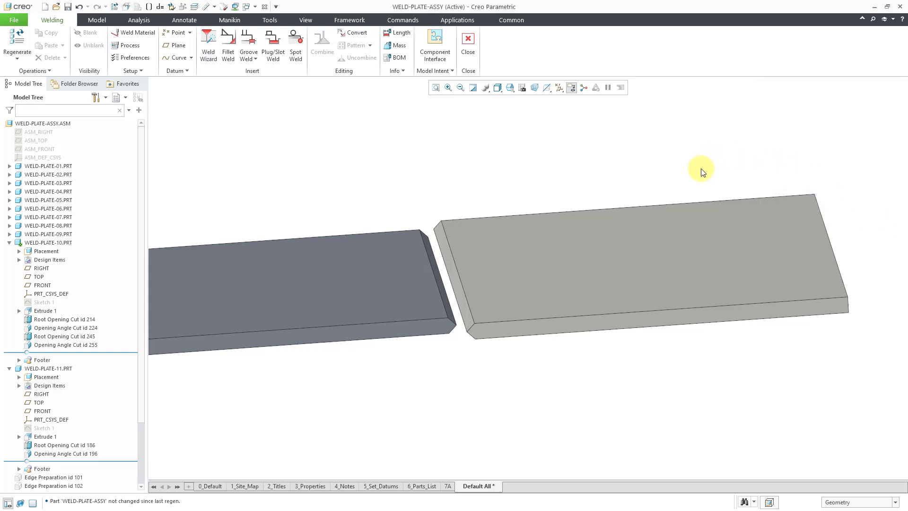